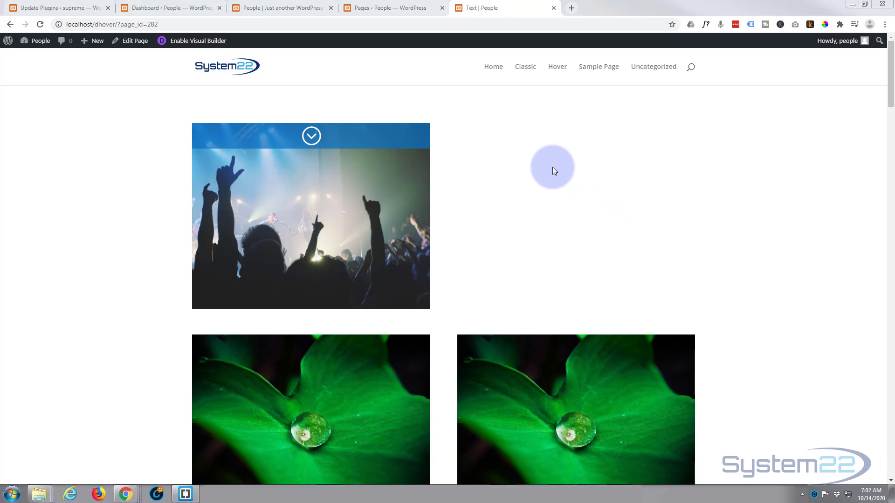
Step: Scroll through the page to preview the hover overlays on the concert and leaf images
mouse_move(326, 137)
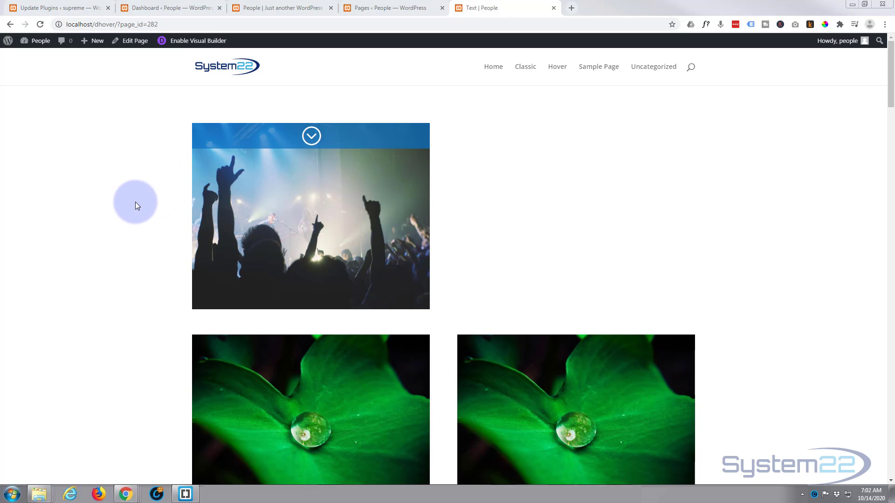
scroll(135, 207, "down", 3)
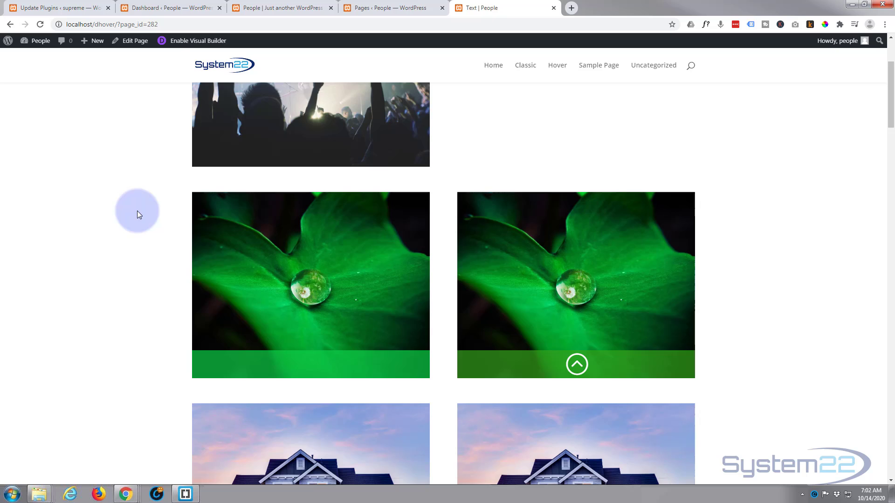
mouse_move(316, 355)
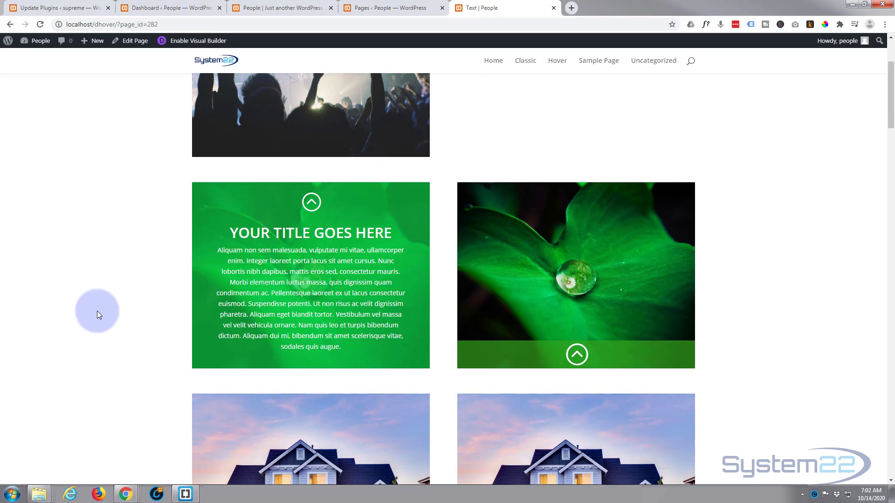
scroll(100, 305, "up", 3)
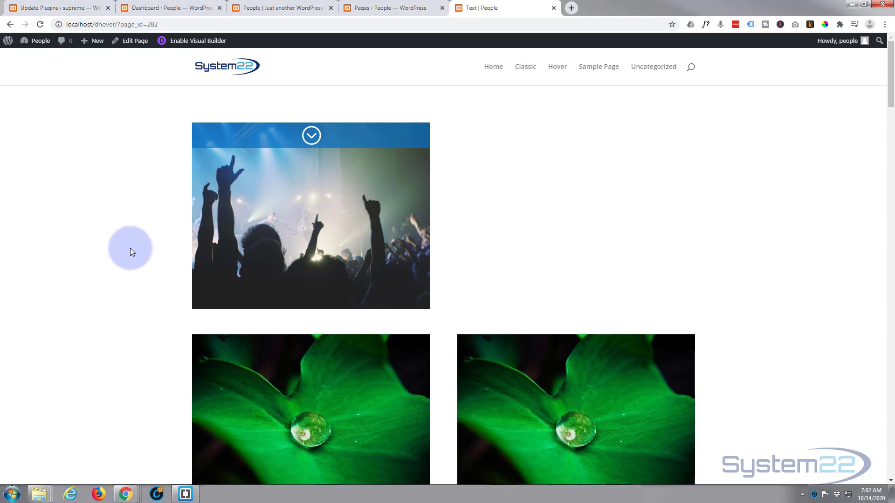
scroll(205, 402, "down", 2)
mouse_move(205, 402)
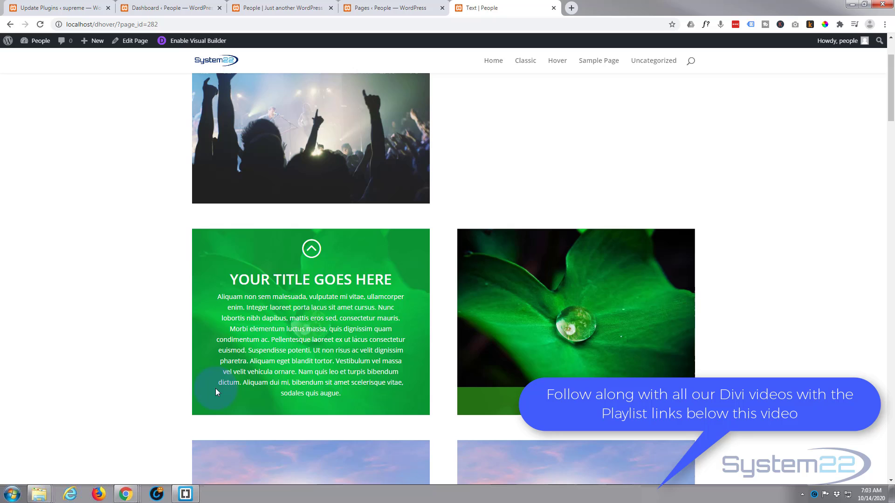
scroll(110, 377, "up", 2)
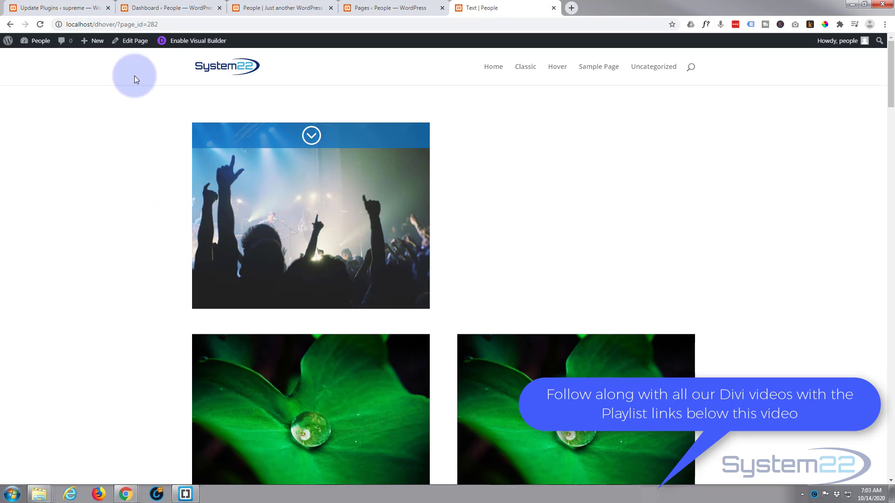
Step: Preview the home page's fireworks image card hovers, then return to the Text page
left_click(273, 9)
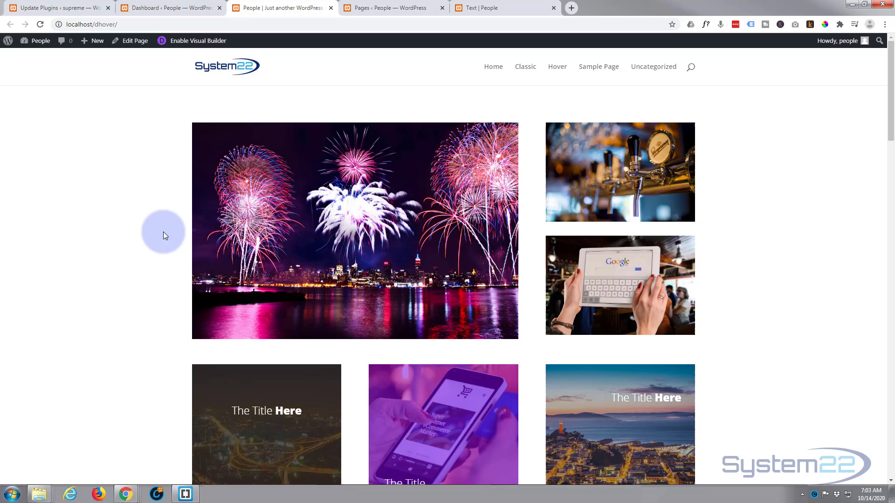
mouse_move(342, 234)
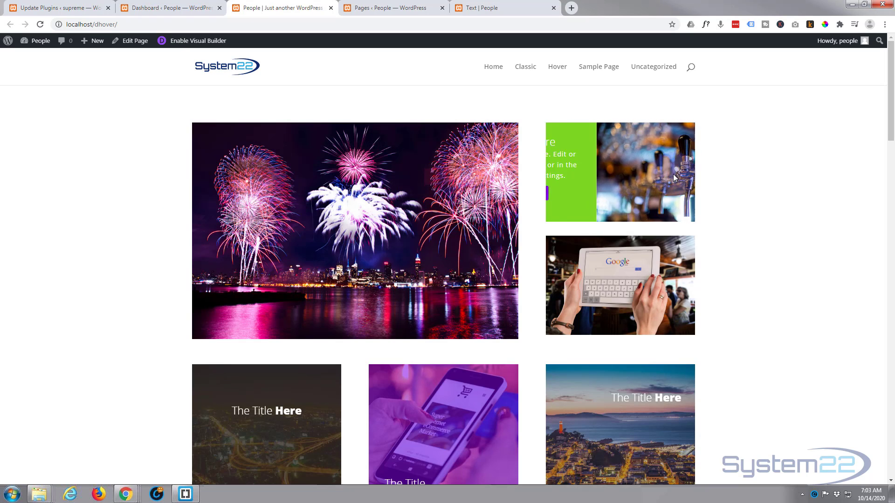
mouse_move(657, 272)
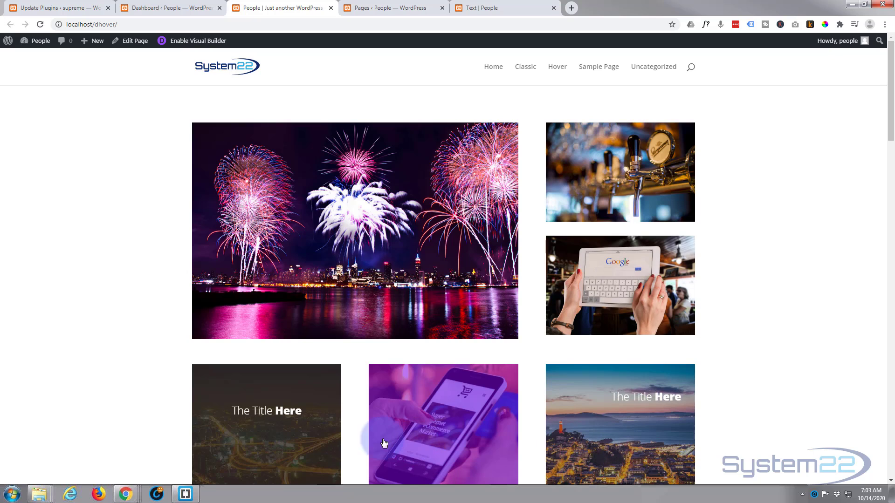
mouse_move(287, 439)
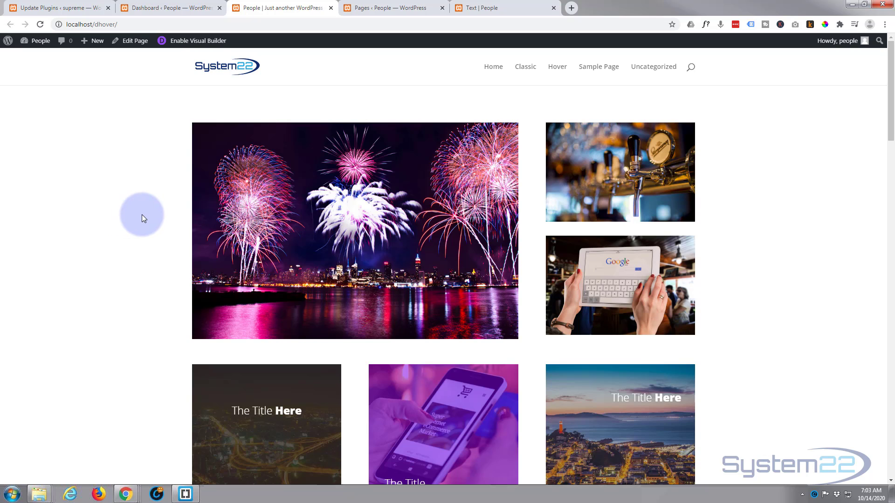
mouse_move(288, 214)
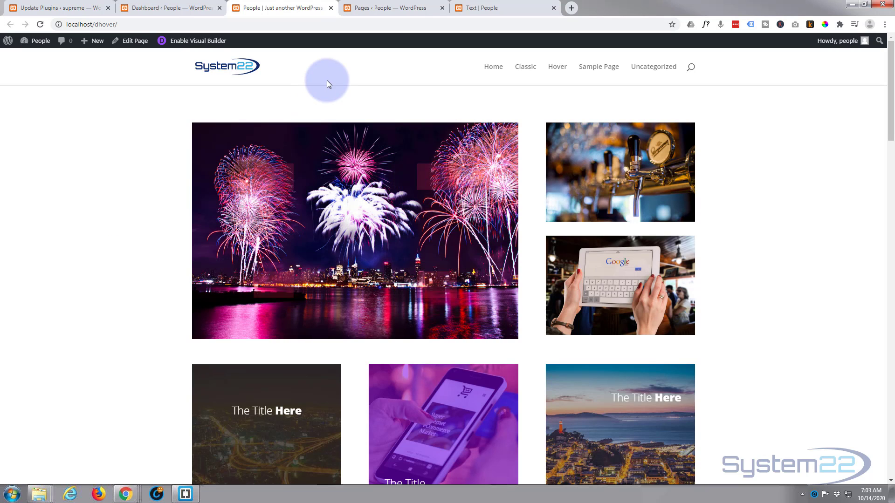
left_click(480, 7)
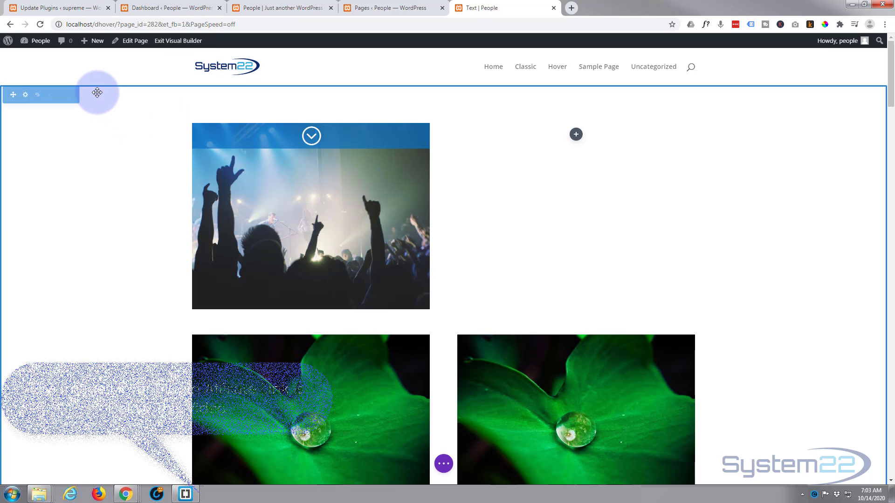
Step: Reveal the Add New Module button in the empty column beside the concert image
mouse_move(254, 139)
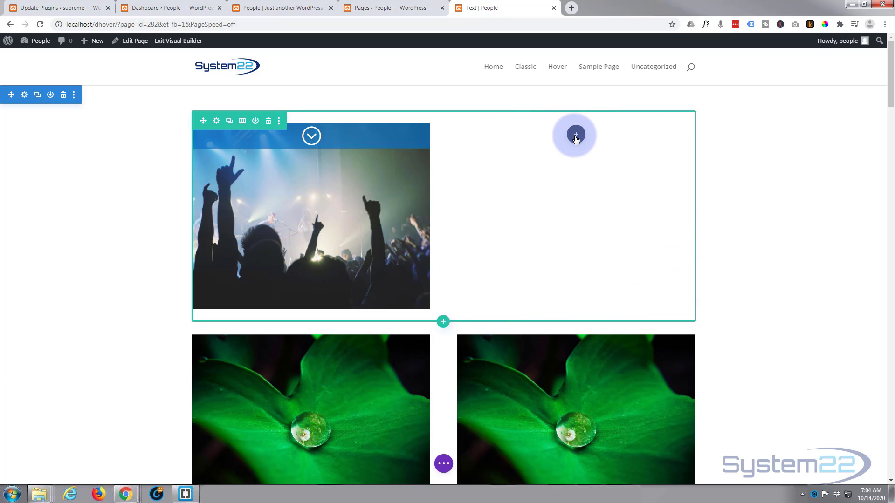
mouse_move(376, 138)
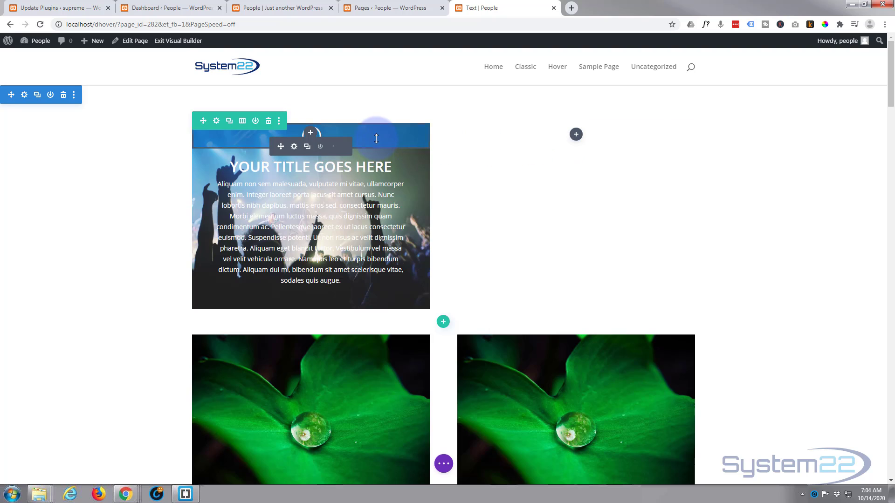
Step: Insert a Blurb module into the empty column beside the concert image
left_click(576, 136)
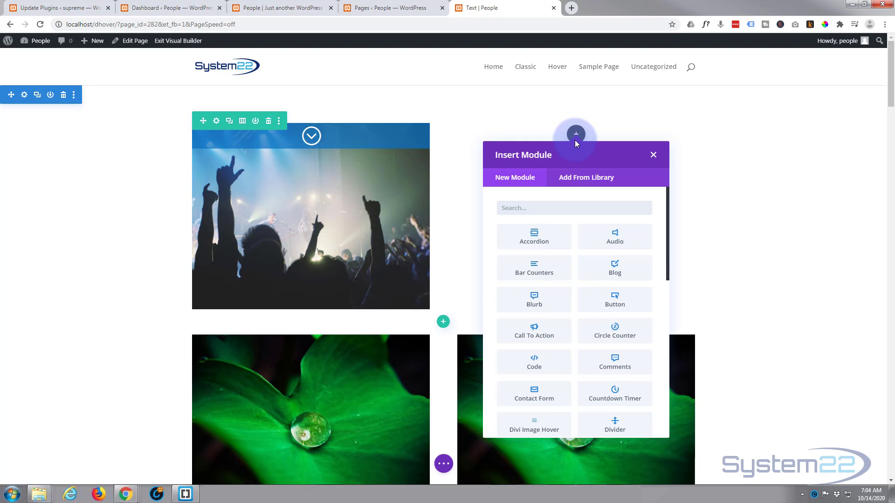
left_click(539, 299)
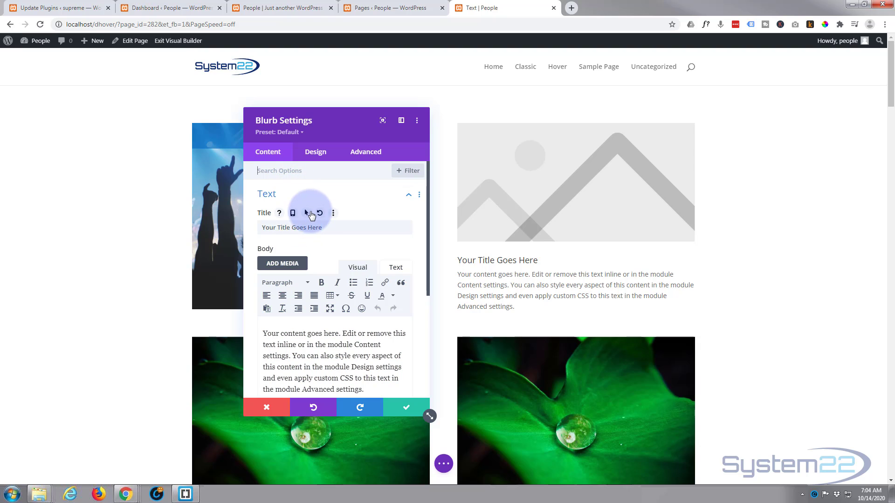
scroll(310, 213, "down", 2)
scroll(309, 213, "down", 2)
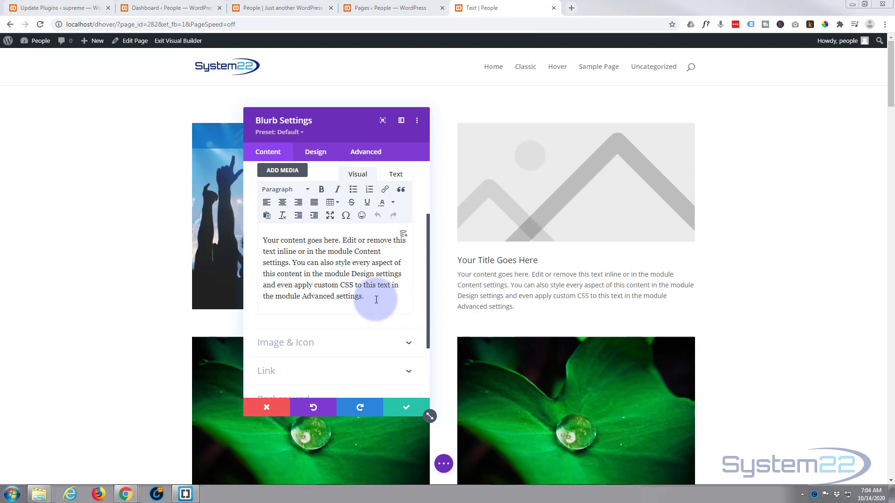
Step: Replace the blurb's placeholder body text with the pasted Lorem ipsum paragraph
left_click_drag(373, 295, 250, 235)
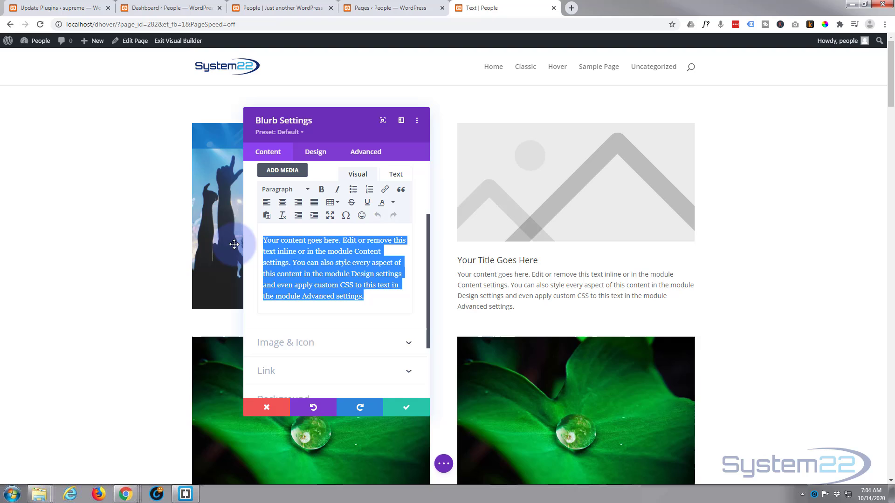
type("Aliquam non sem malesuada, vulputate mi vitae, ullamcorper enim. Integer laoreet porta lacus sit amet cursus. Nunc lobortis nibh dapibus, mattis eros sed, consectetur mauris. Morbi elementum luctus massa, quis dignissim quam condimentum ac. Pellentesque laoreet ex ut lacus consectetur euismod. Suspendisse potenti. Ut non risus ac velit dignissim pharetra. Aliquam eget blandit tortor. Vestibulum vel massa vel velit vehicula ornare. Nam quis leo et turpis bibendum dictum. Aliquam dui mi, bibendum sit amet scelerisque vitae, sodales quis augue.")
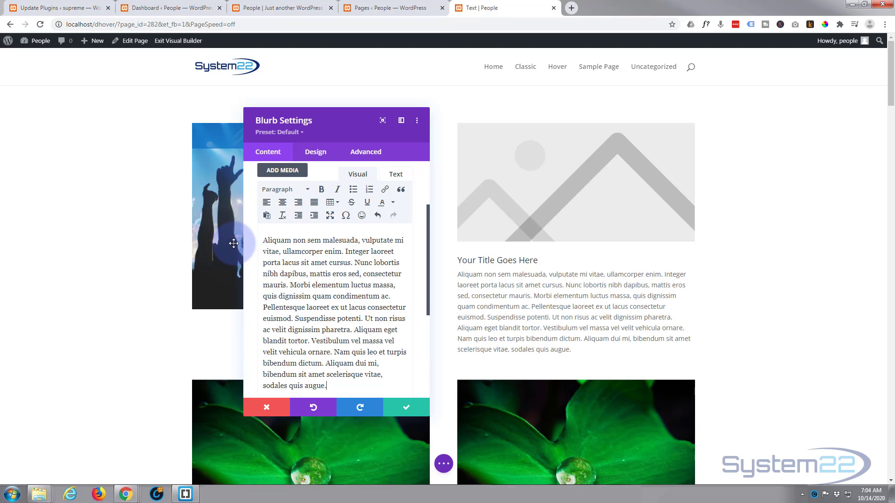
scroll(320, 270, "down", 3)
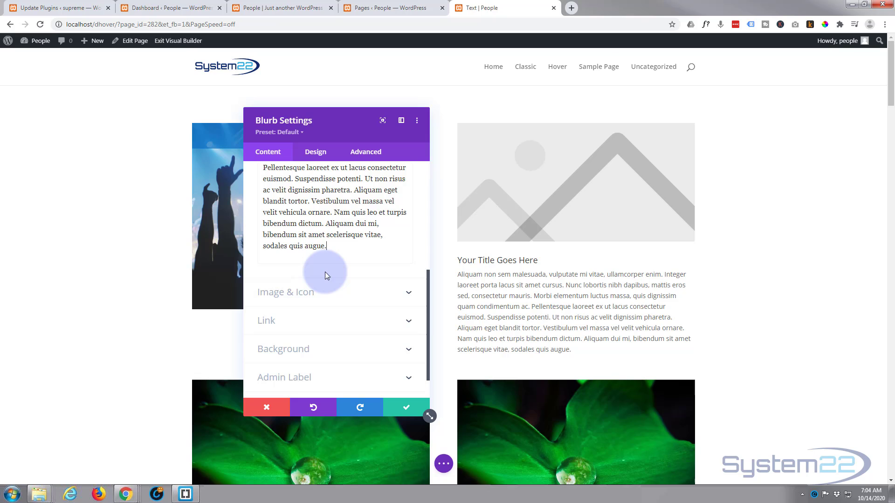
scroll(325, 270, "down", 2)
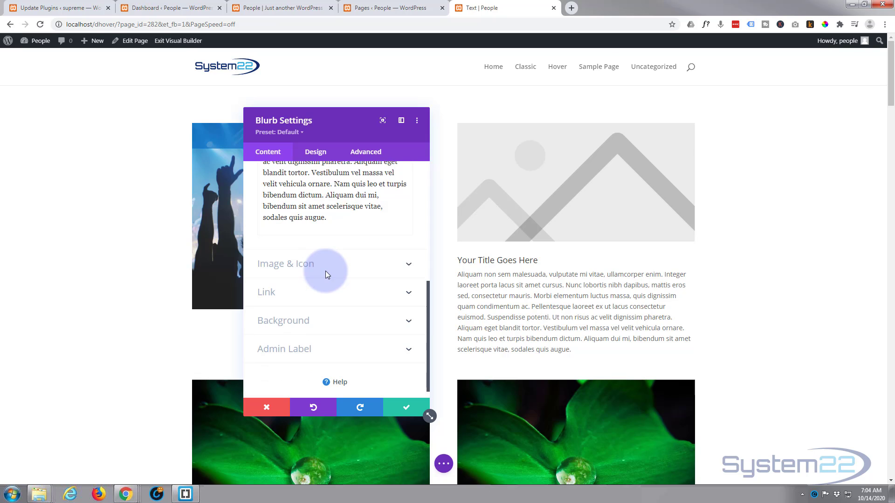
Step: Turn on Use Icon and choose the circled down-chevron icon for the blurb
left_click(326, 258)
scroll(328, 260, "up", 2)
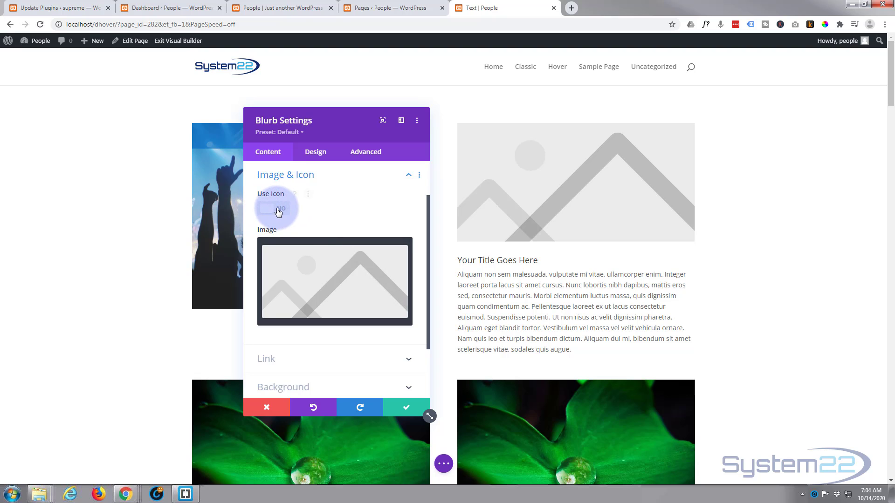
left_click(278, 211)
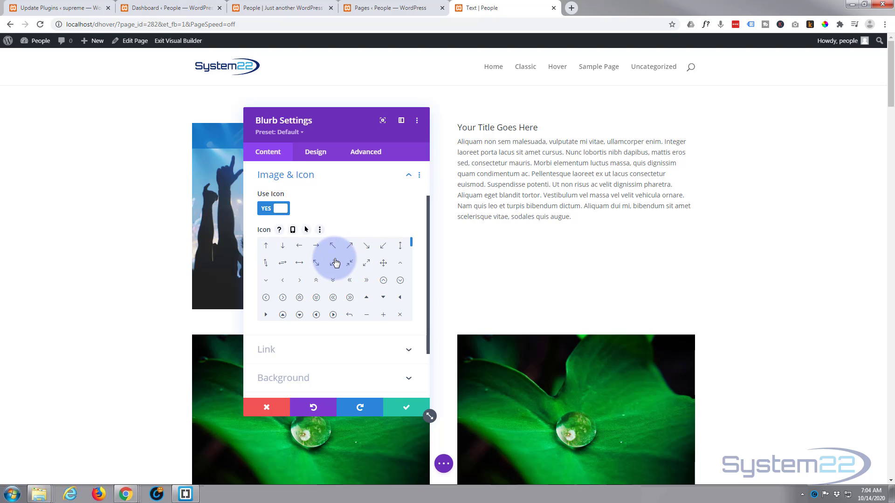
left_click(400, 280)
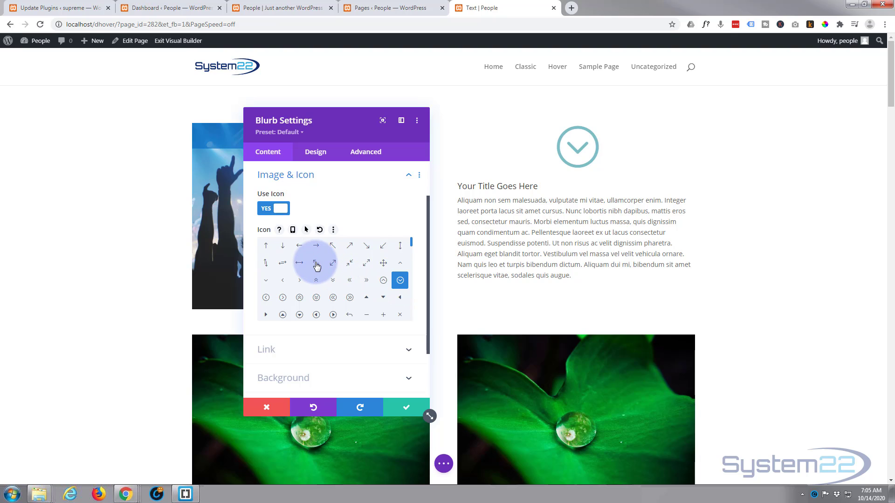
scroll(316, 266, "down", 5)
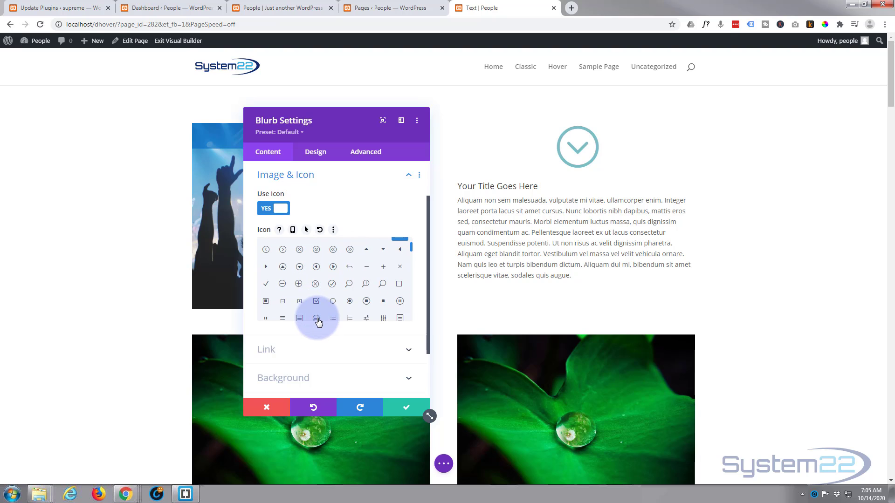
left_click(323, 350)
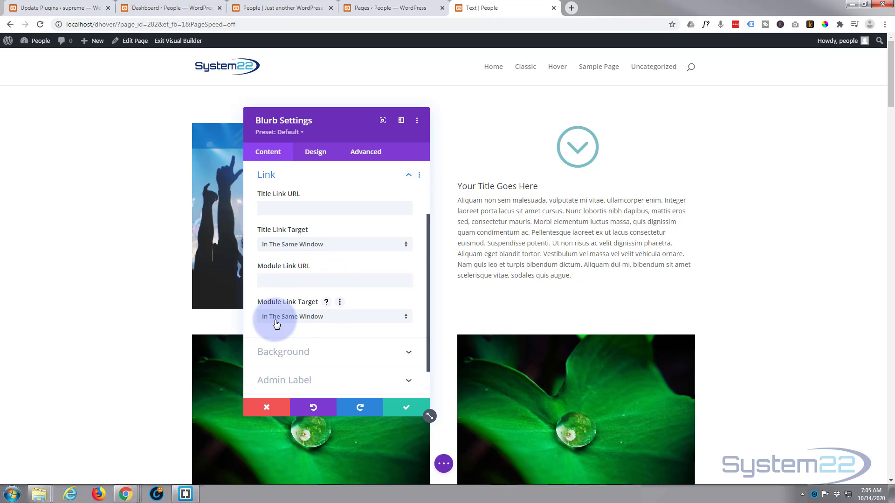
Step: Keep the blurb's link opening in the same window
left_click(338, 322)
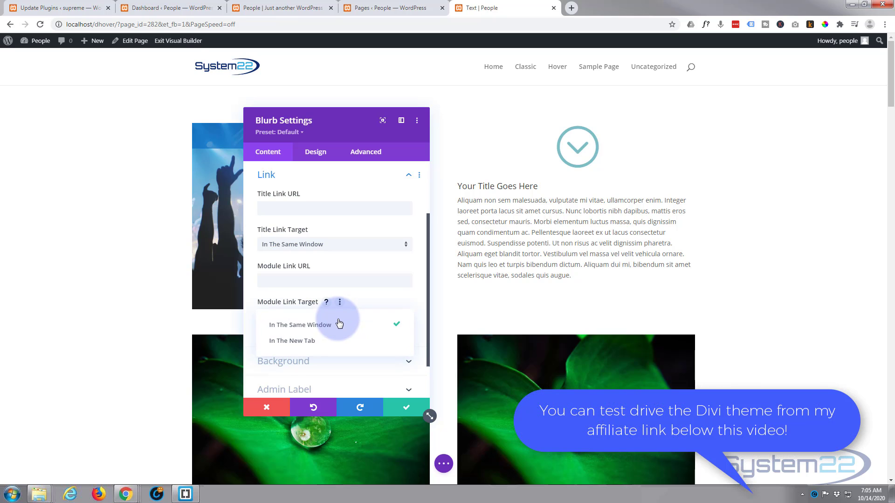
left_click(253, 317)
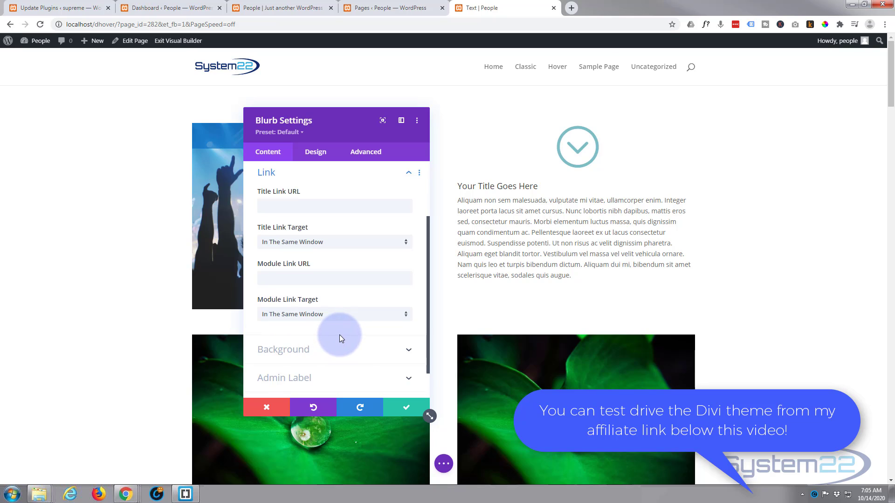
scroll(336, 338, "down", 1)
Step: Give the blurb a semi-transparent blue background of rgba(12,113,195,0.7)
left_click(326, 320)
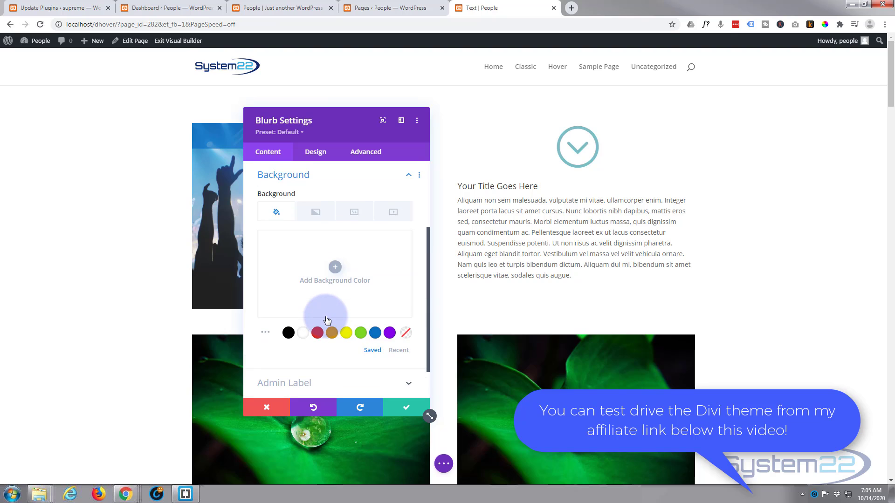
left_click(375, 334)
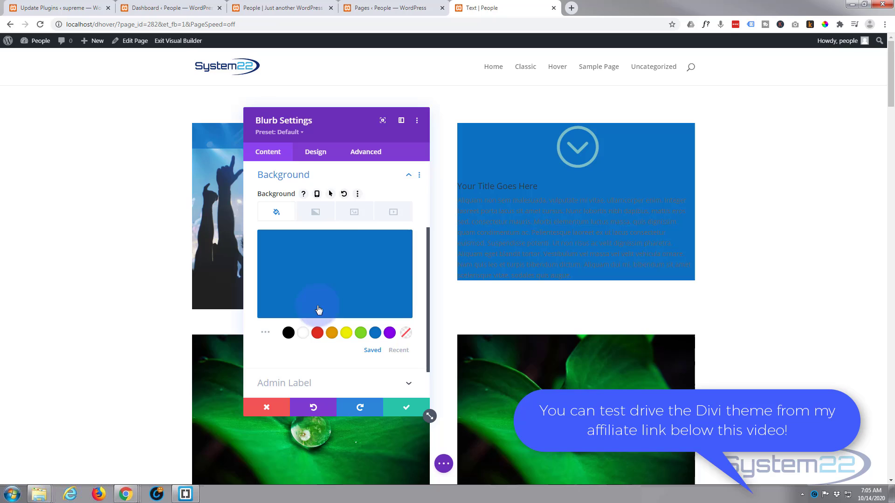
left_click(287, 278)
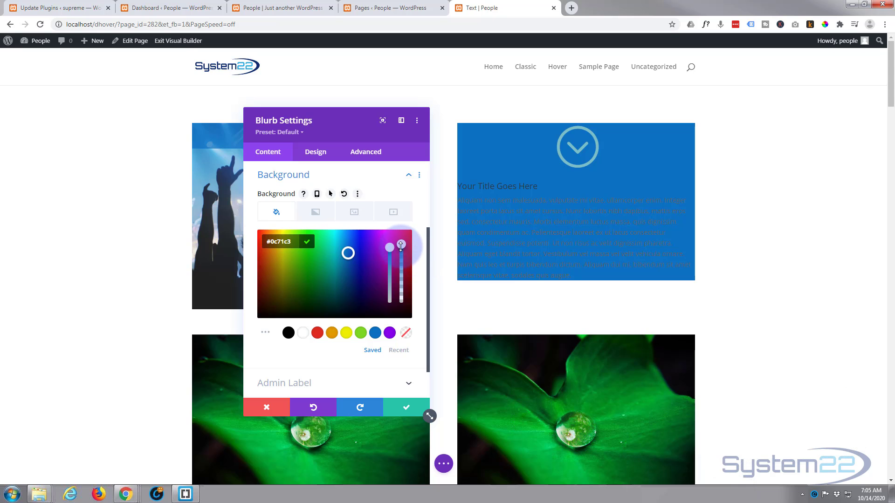
left_click_drag(401, 257, 401, 267)
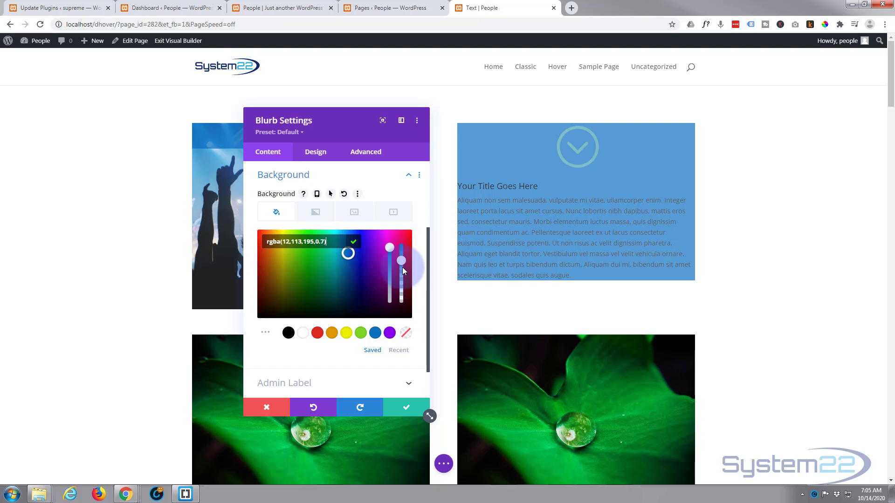
scroll(327, 280, "down", 1)
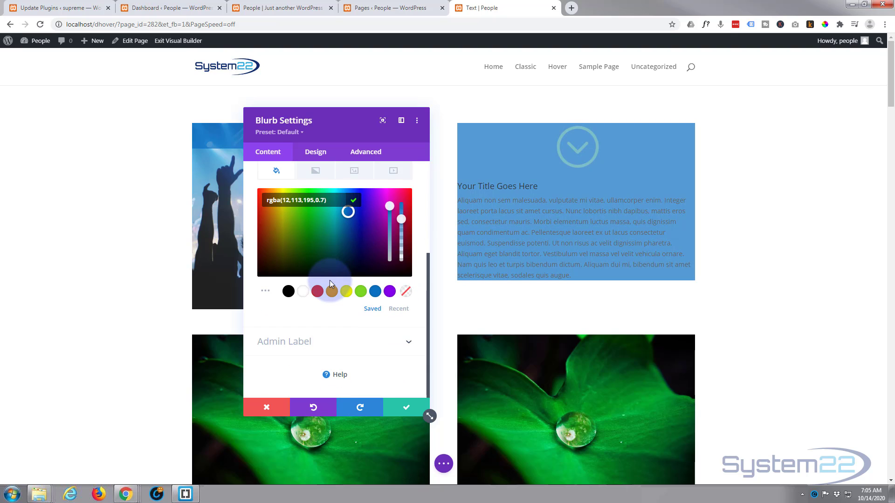
left_click(320, 157)
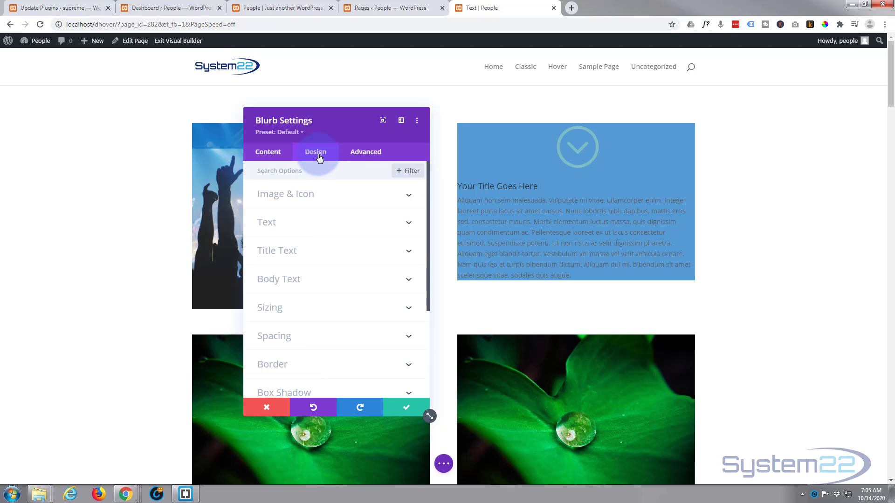
Step: Make the blurb icon white and give it a custom 45px icon font size
left_click_drag(343, 131, 340, 182)
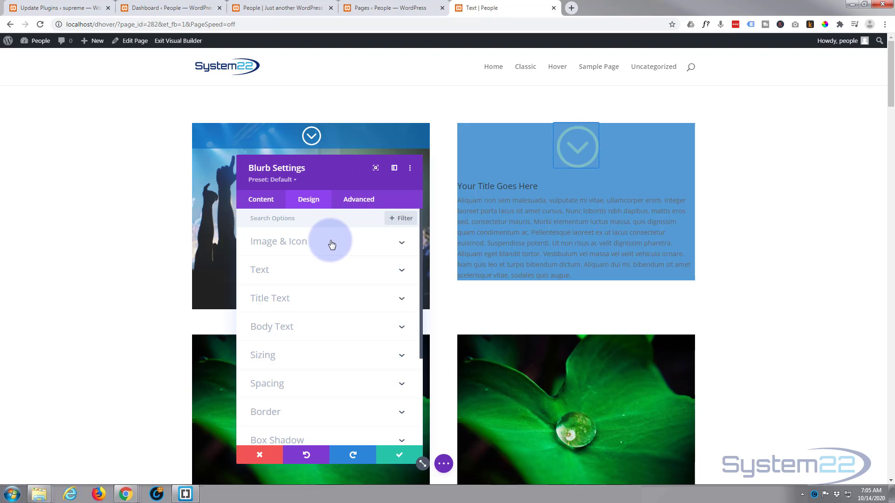
left_click(332, 245)
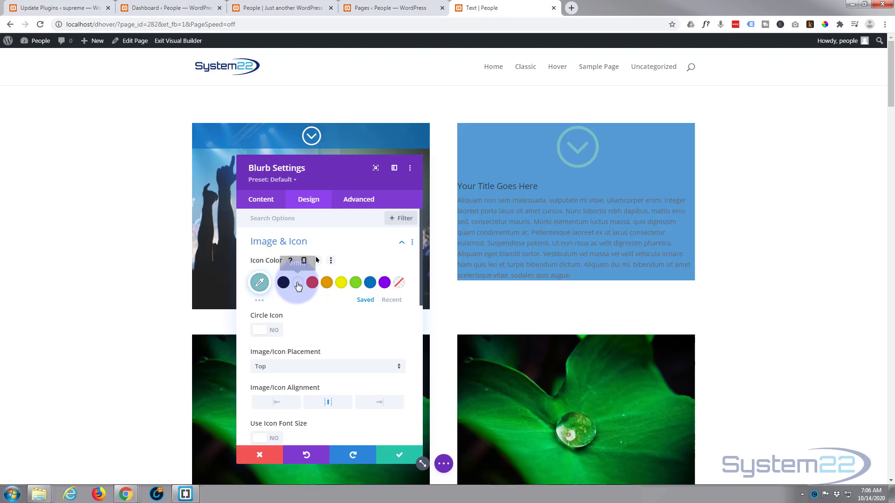
left_click(301, 284)
scroll(304, 313, "down", 1)
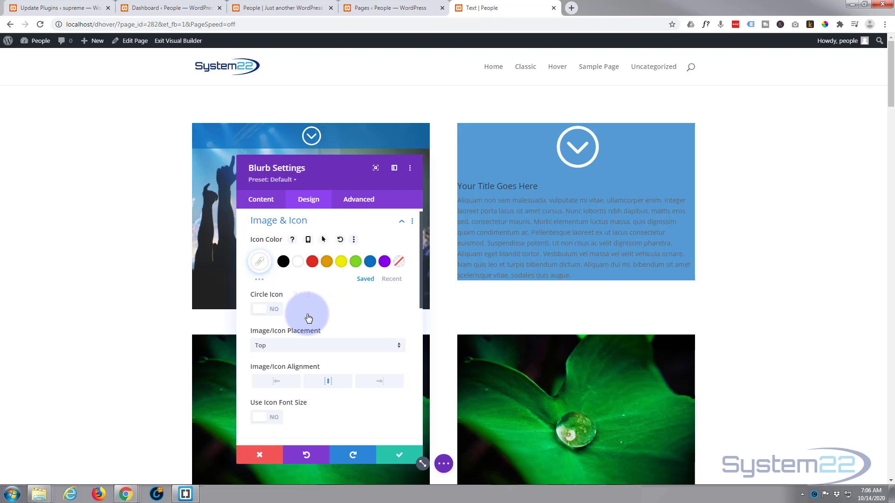
scroll(306, 295, "down", 1)
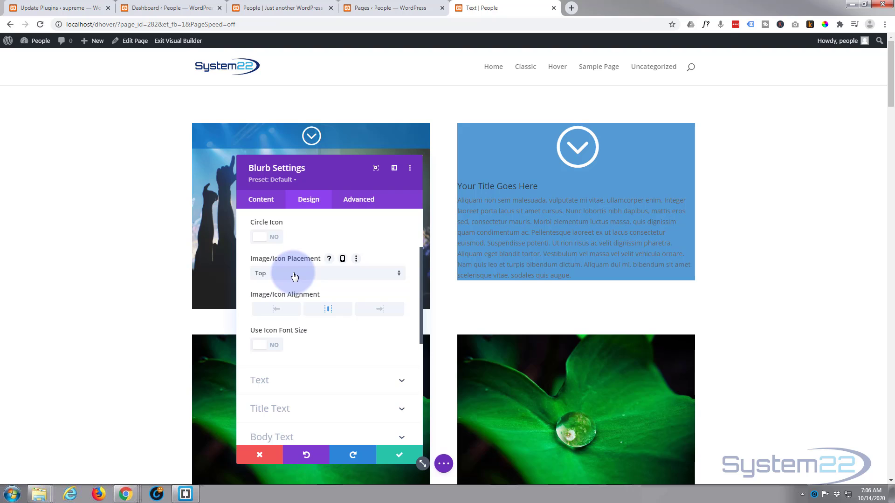
scroll(294, 277, "down", 1)
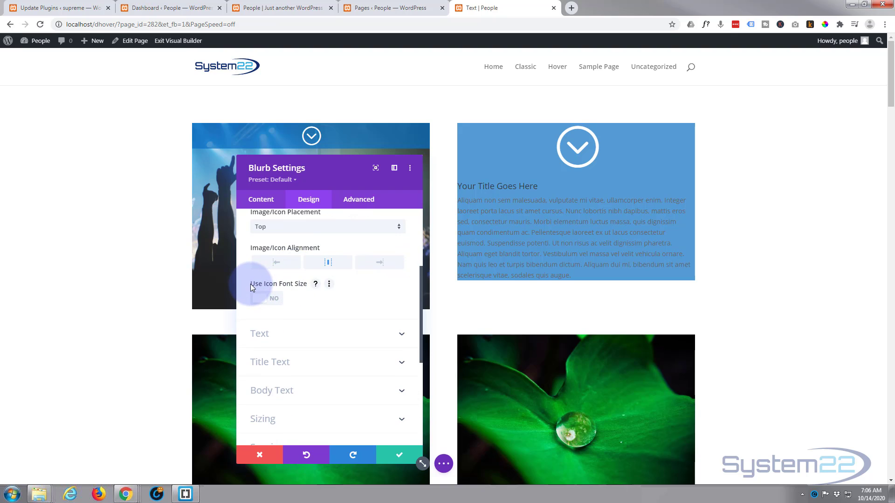
left_click(275, 298)
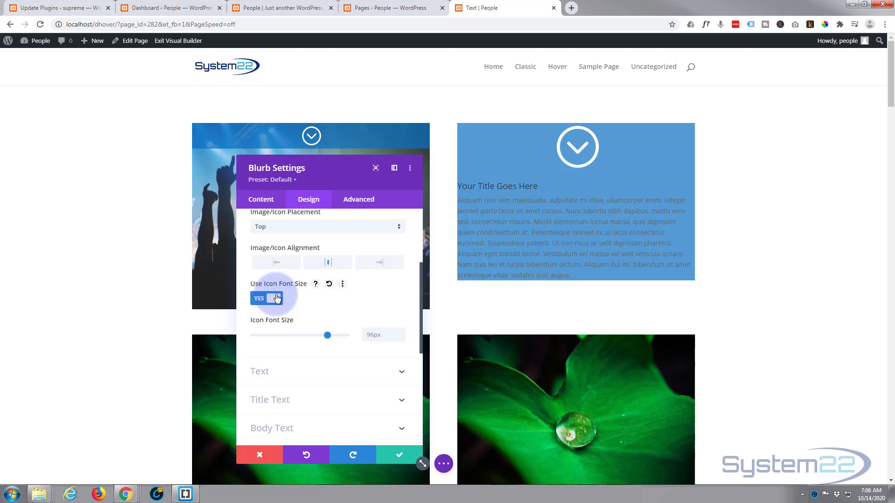
left_click_drag(329, 336, 288, 336)
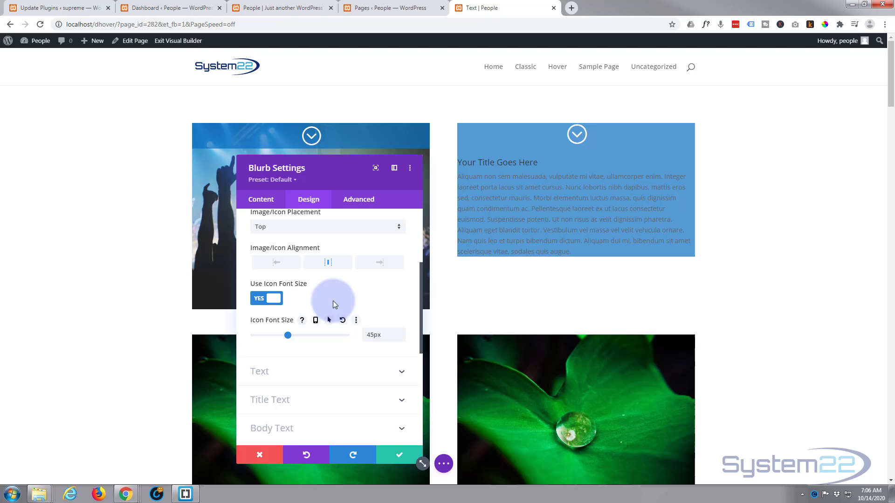
scroll(334, 300, "down", 2)
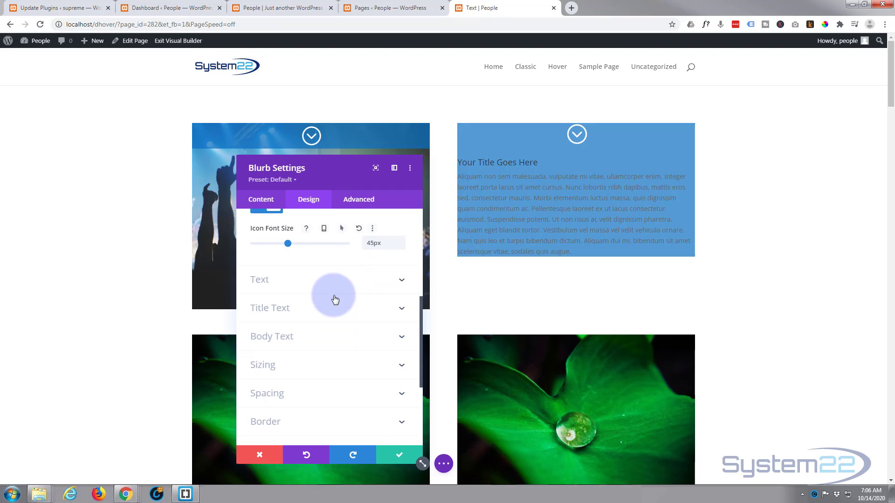
Step: Centre-align the blurb text and set its text colour to Light
left_click(310, 282)
scroll(312, 285, "up", 2)
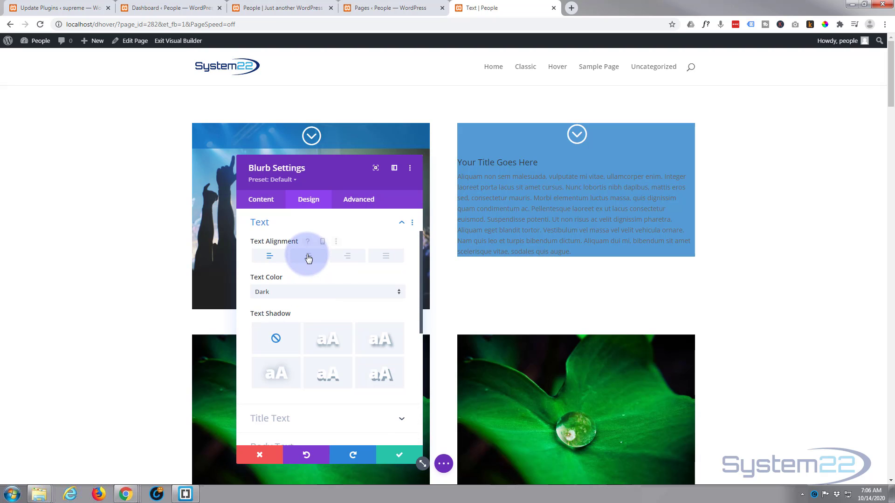
left_click(308, 258)
scroll(319, 285, "down", 2)
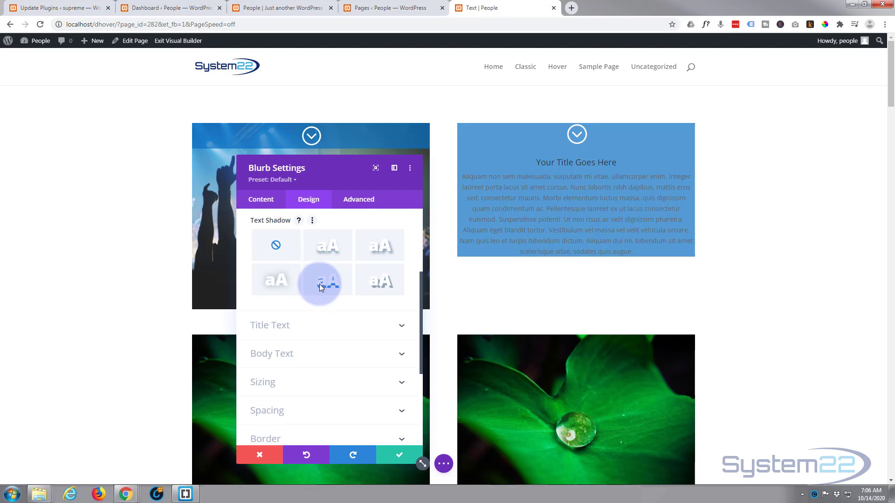
scroll(319, 287, "up", 2)
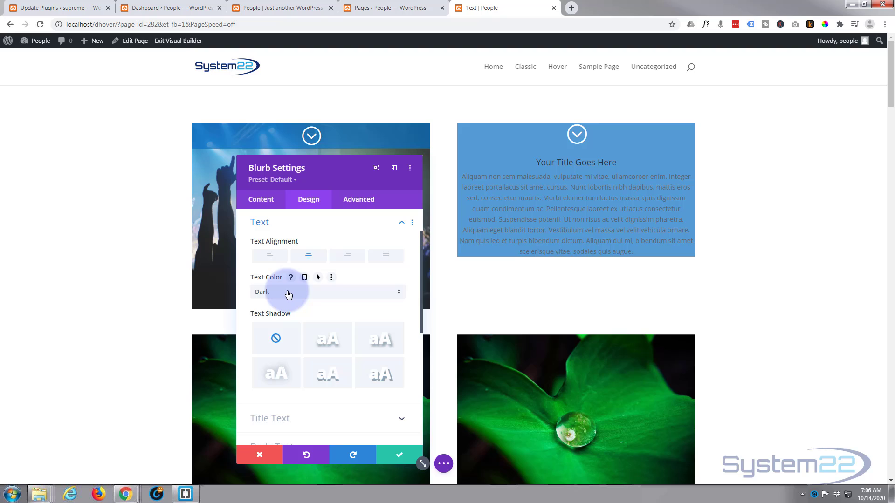
left_click(289, 293)
left_click(281, 306)
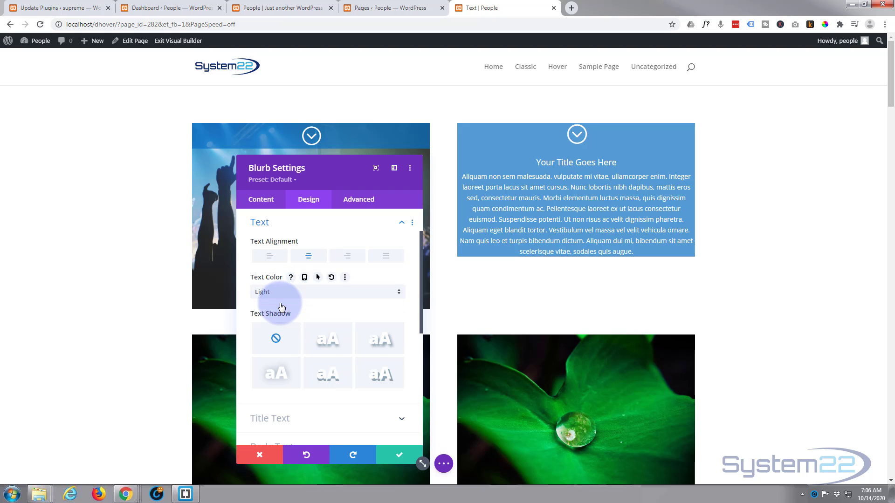
scroll(321, 292, "down", 1)
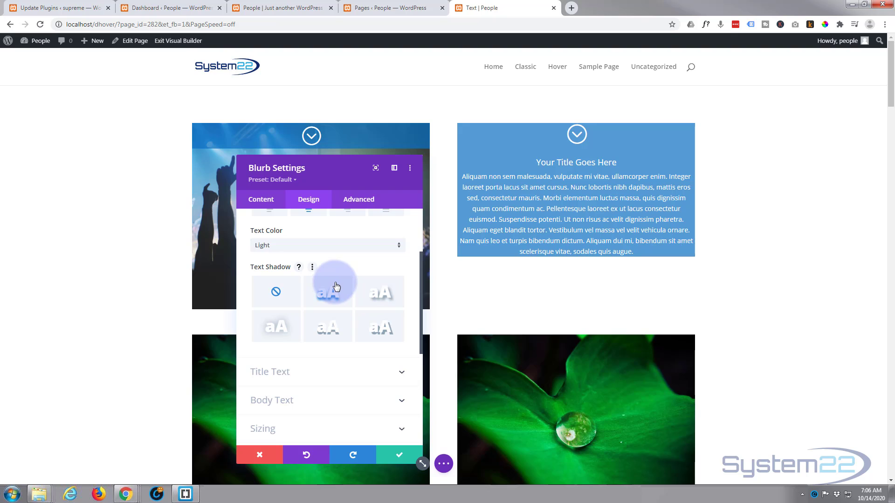
scroll(317, 304, "down", 1)
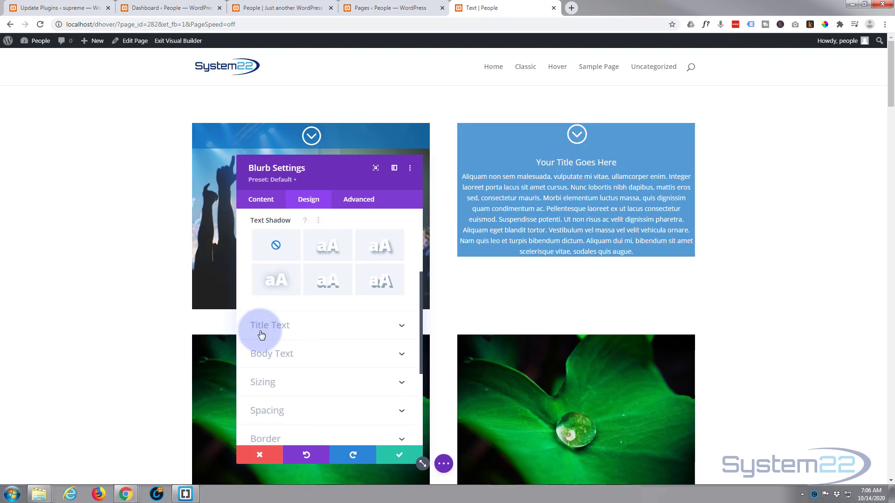
Step: Make the blurb title uppercase, Semi Bold and 25px in size
left_click(316, 326)
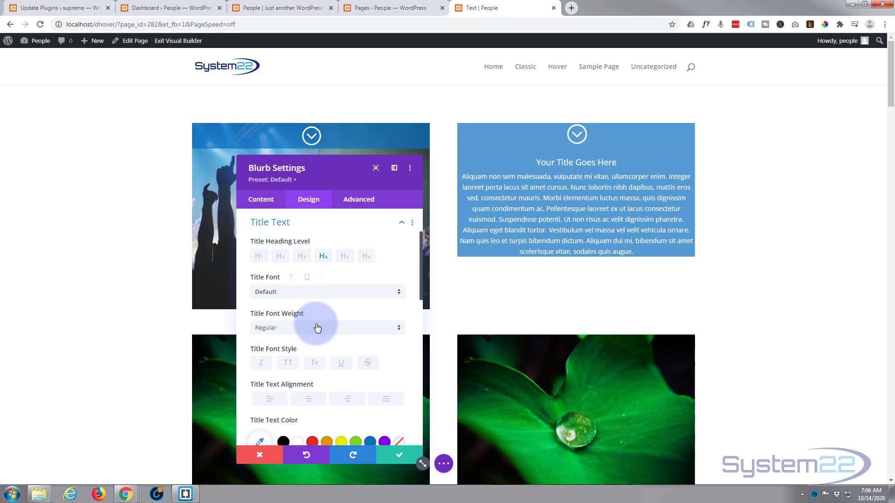
scroll(317, 327, "down", 3)
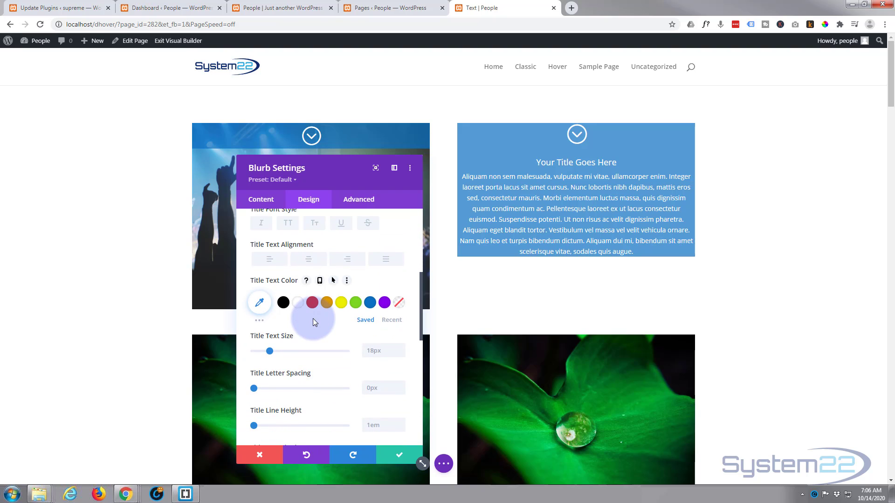
scroll(314, 321, "up", 2)
left_click(289, 316)
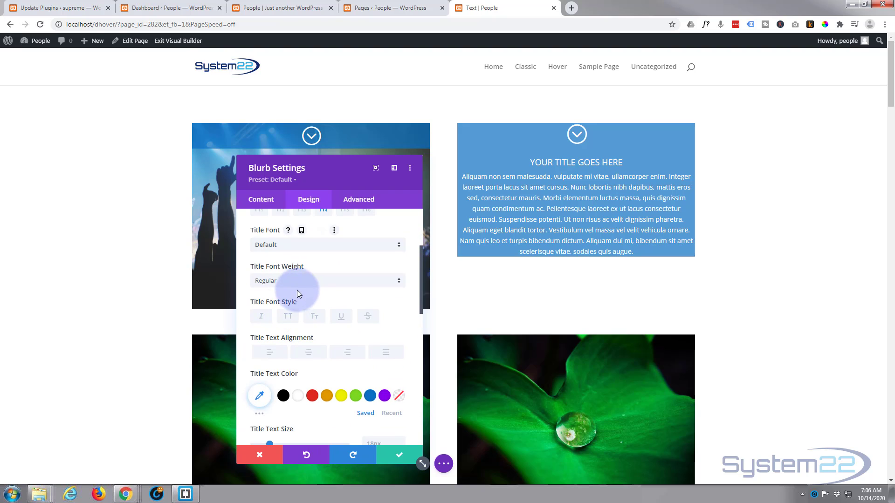
left_click(300, 282)
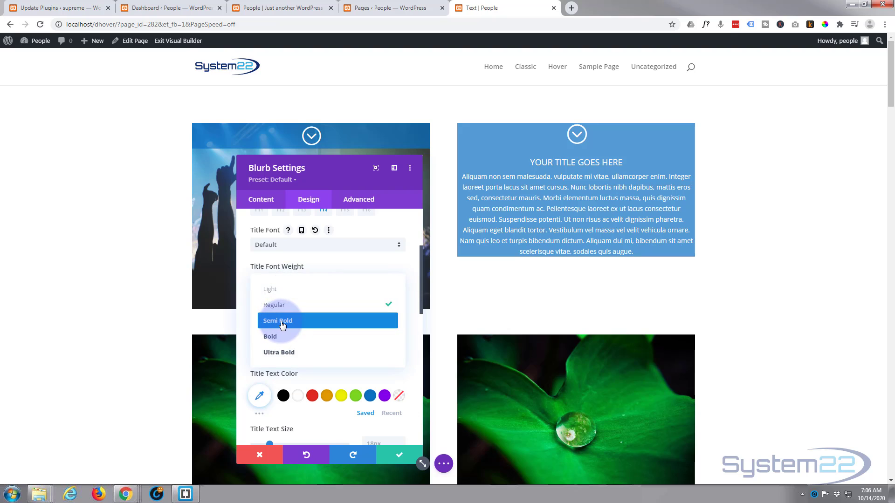
left_click(282, 321)
scroll(292, 314, "down", 3)
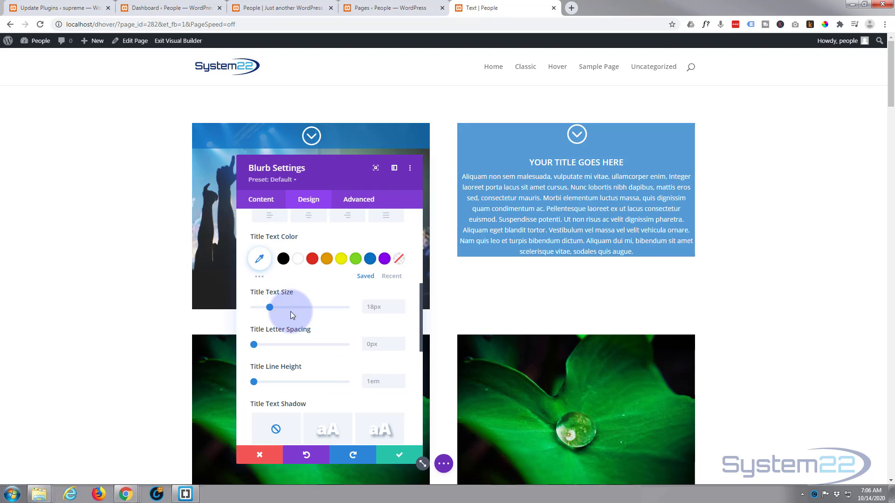
left_click_drag(270, 307, 278, 307)
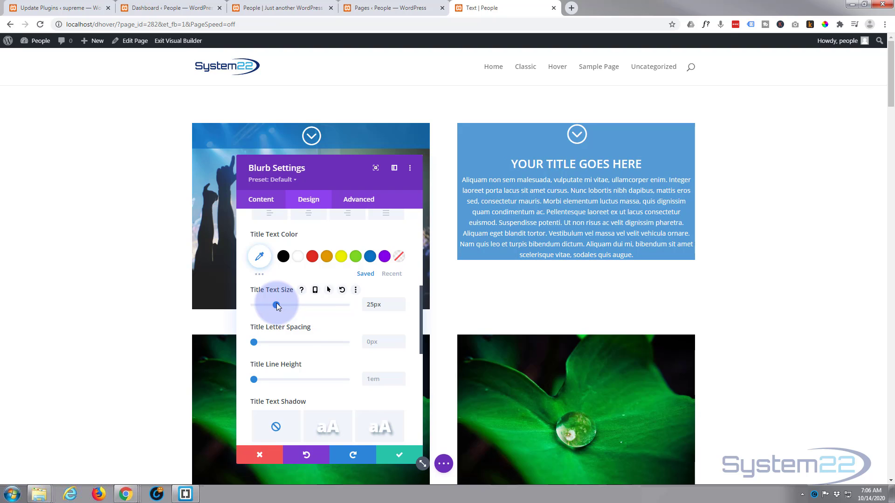
scroll(304, 327, "down", 4)
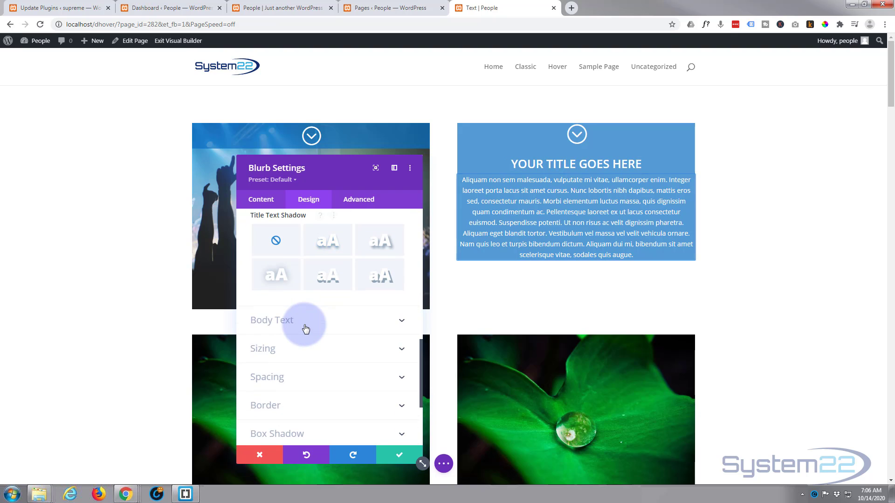
scroll(305, 328, "down", 1)
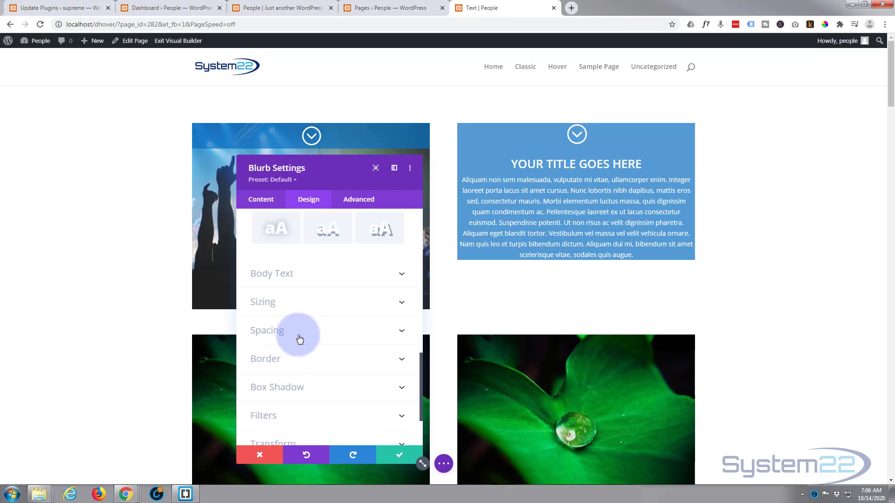
Step: Set the blurb's bottom padding to 50px in the Spacing options
left_click(300, 331)
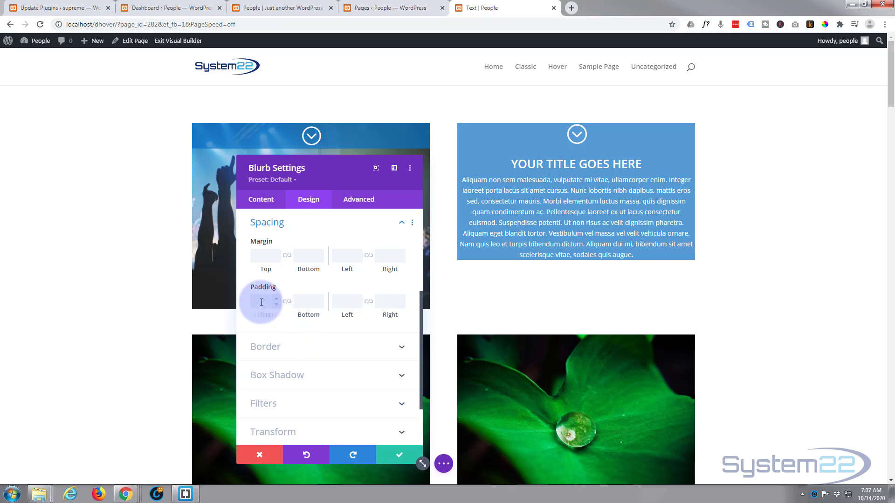
mouse_move(259, 302)
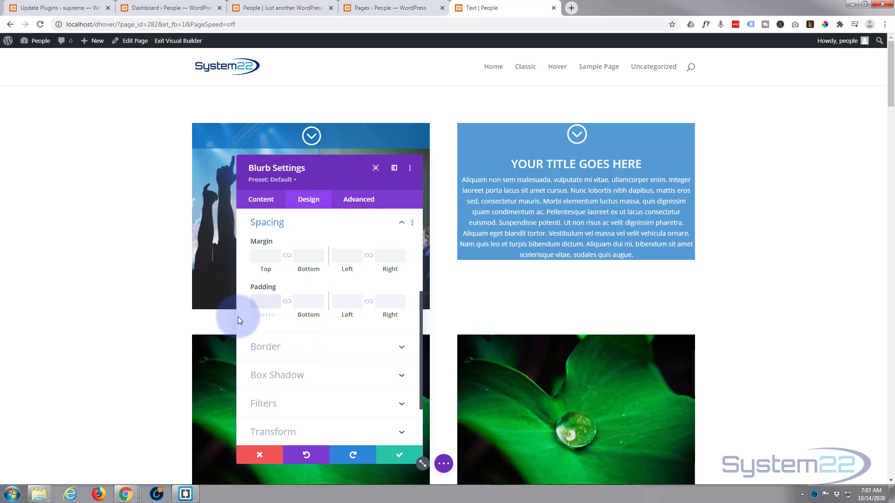
type("px")
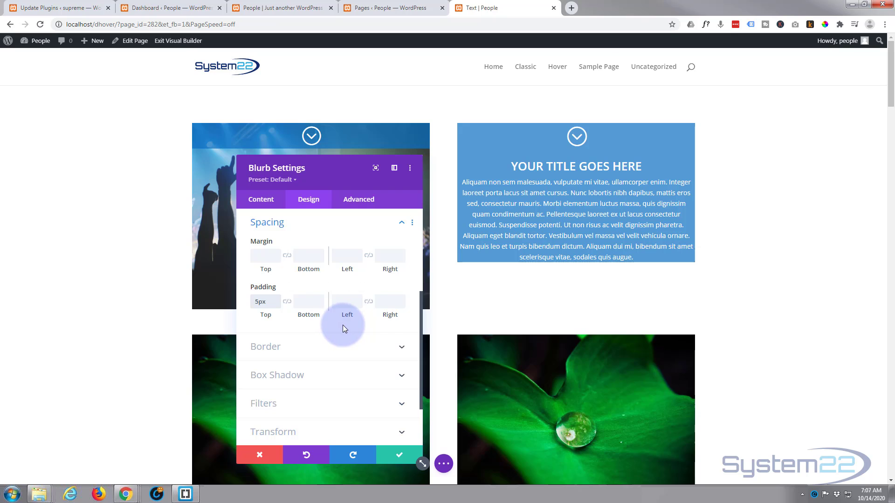
left_click(304, 304)
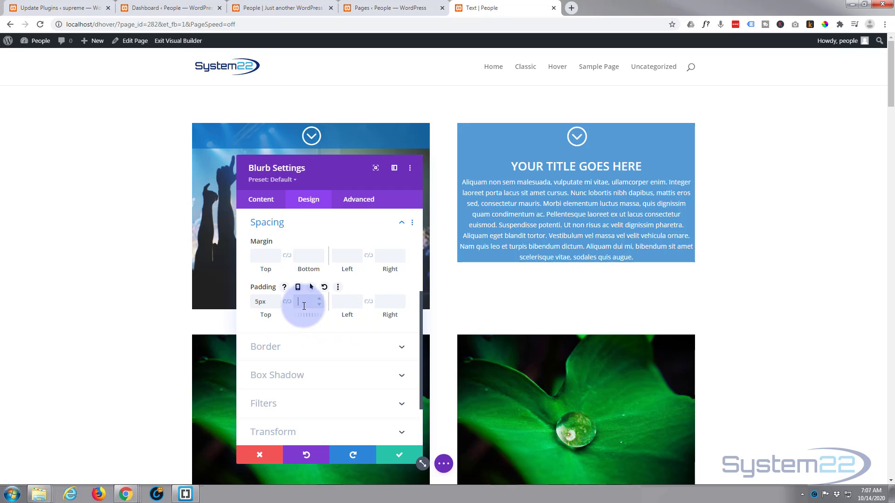
type("50px")
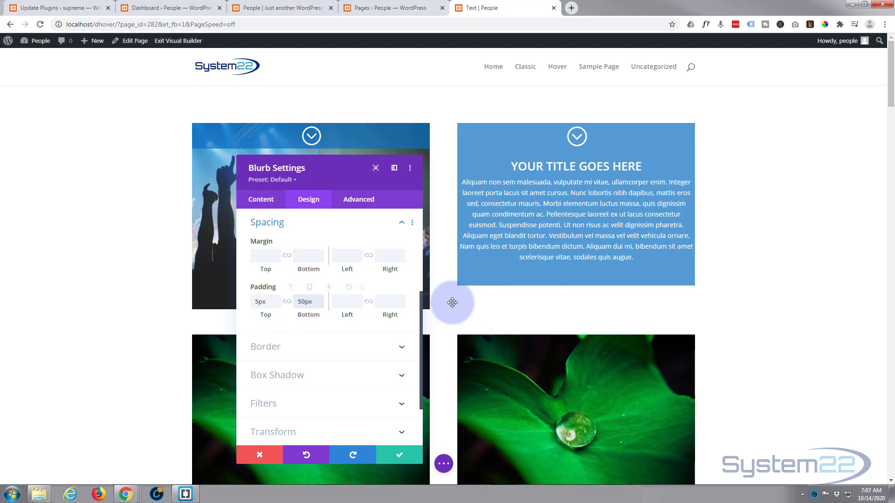
Step: Set left padding to 50px and link right padding to match
left_click(336, 299)
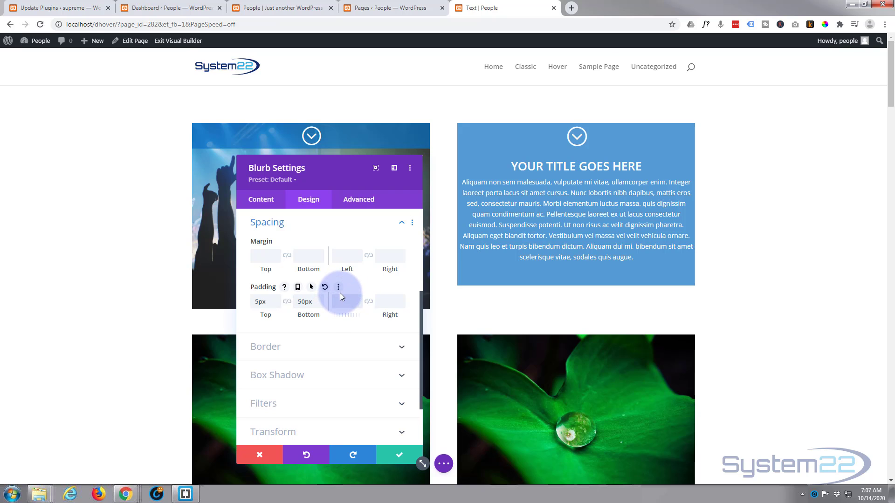
type("5px0")
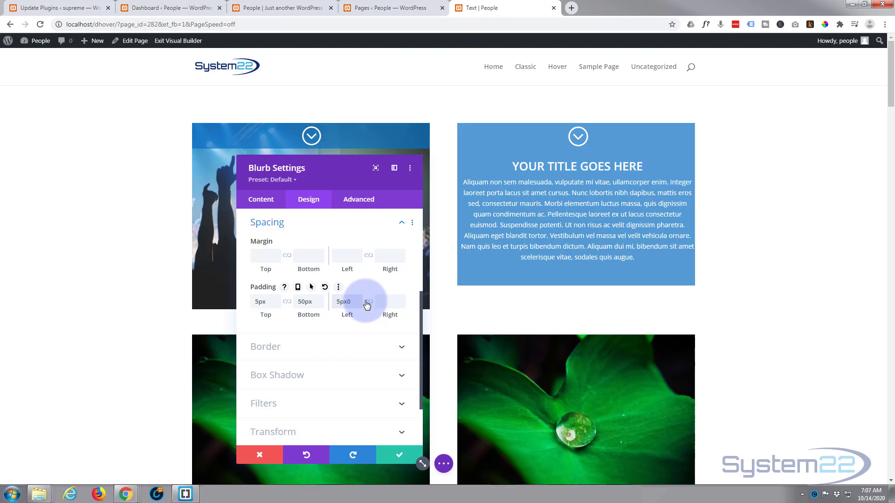
left_click_drag(357, 304, 327, 302)
type("7px")
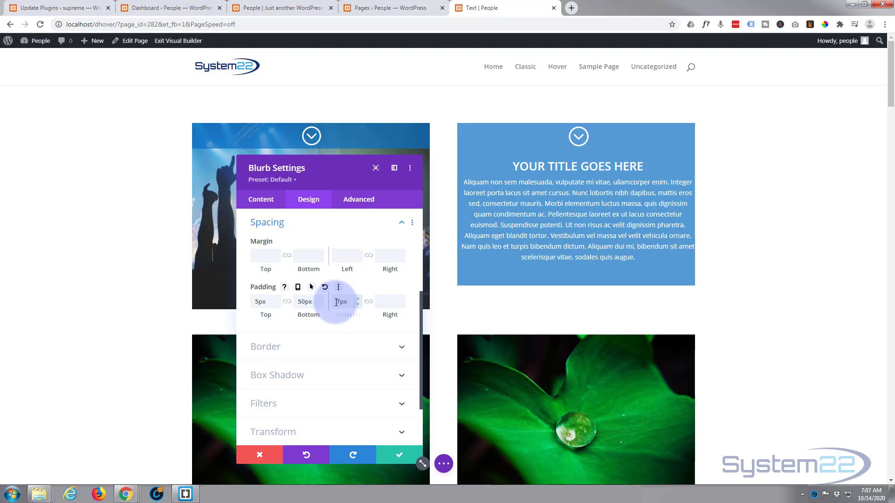
double_click(348, 302)
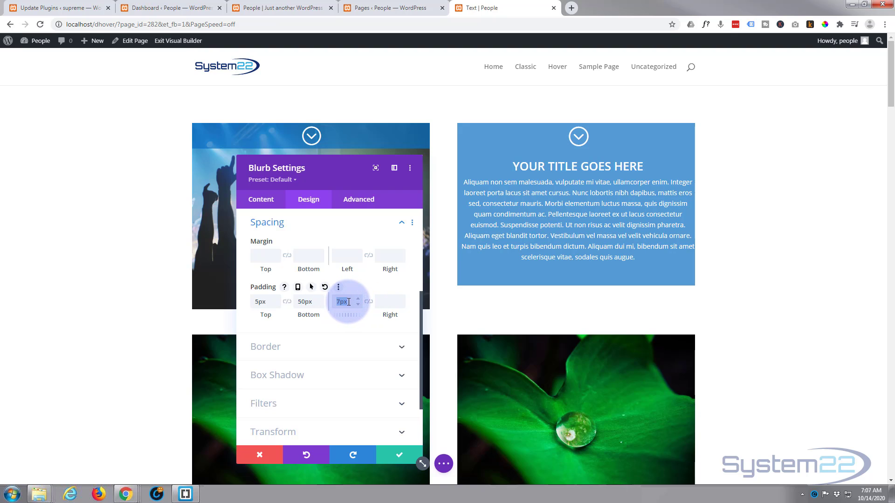
type("50px")
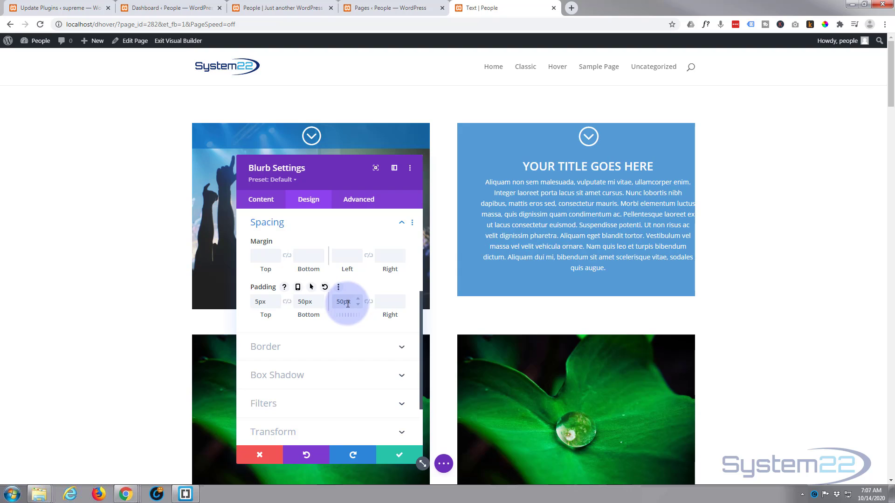
left_click(369, 303)
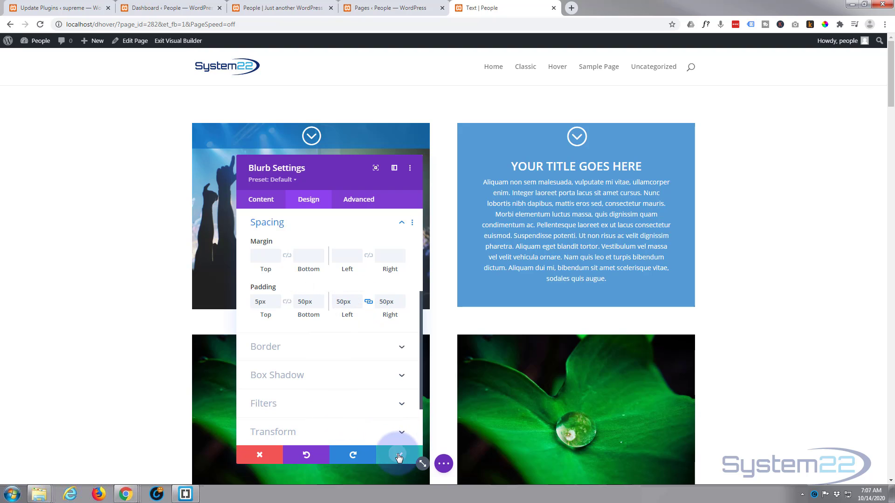
Step: Save the blurb's padding and styling changes
left_click(399, 457)
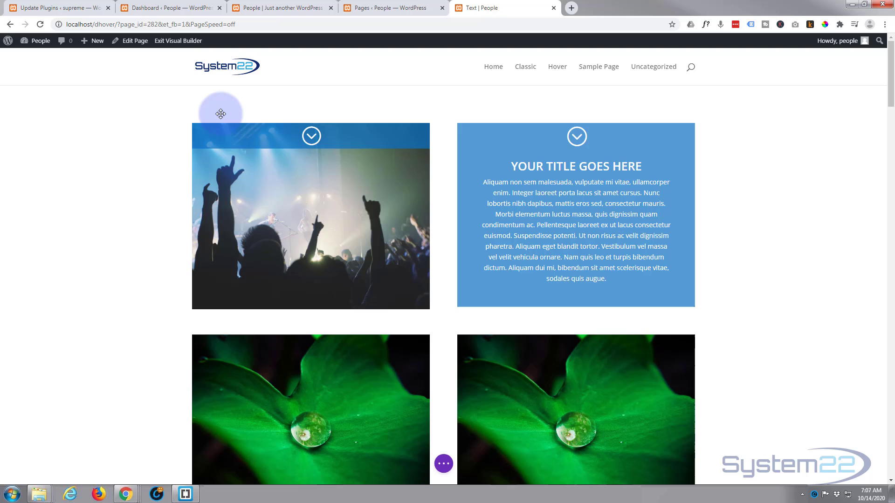
mouse_move(219, 124)
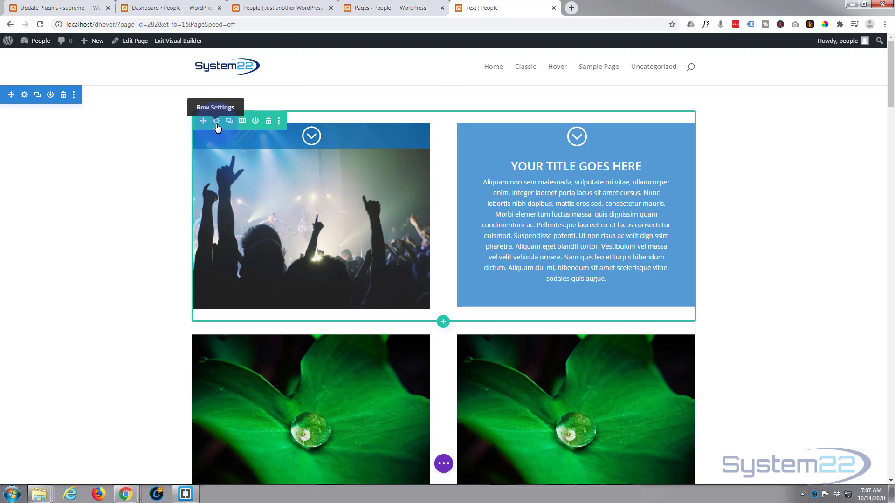
left_click(216, 122)
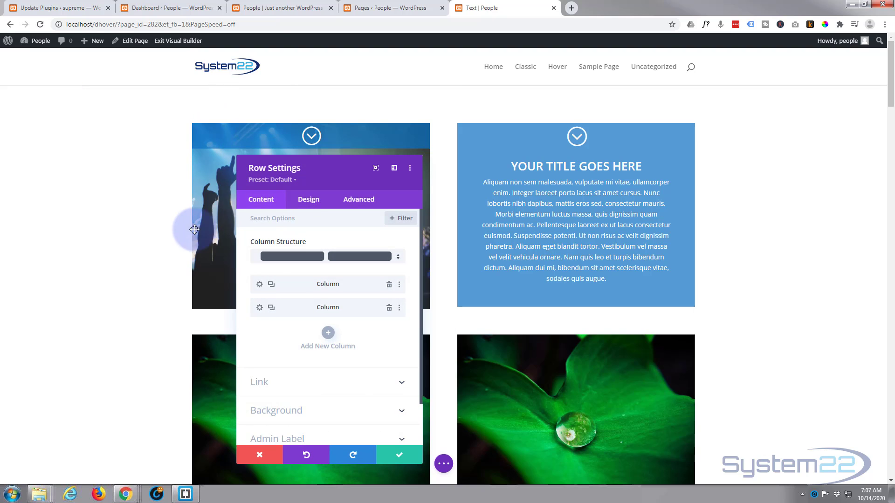
Step: Set the concert photo from the media library as the right column's background image
left_click(260, 307)
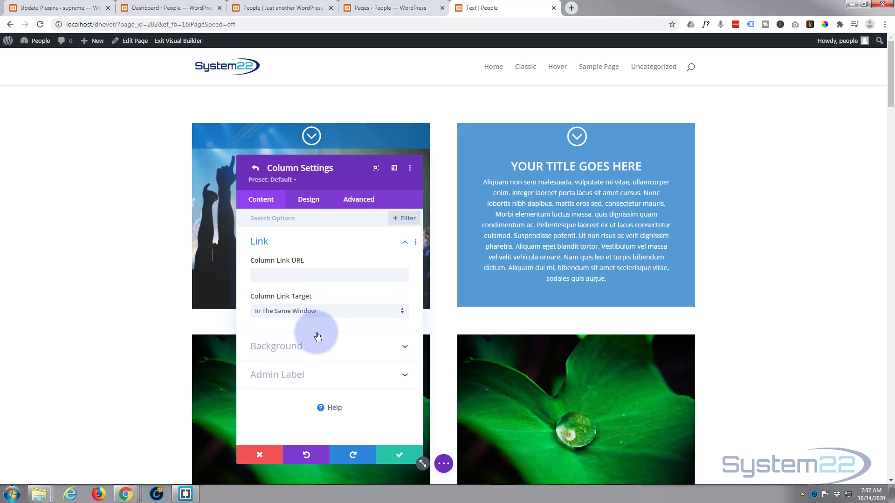
left_click(327, 349)
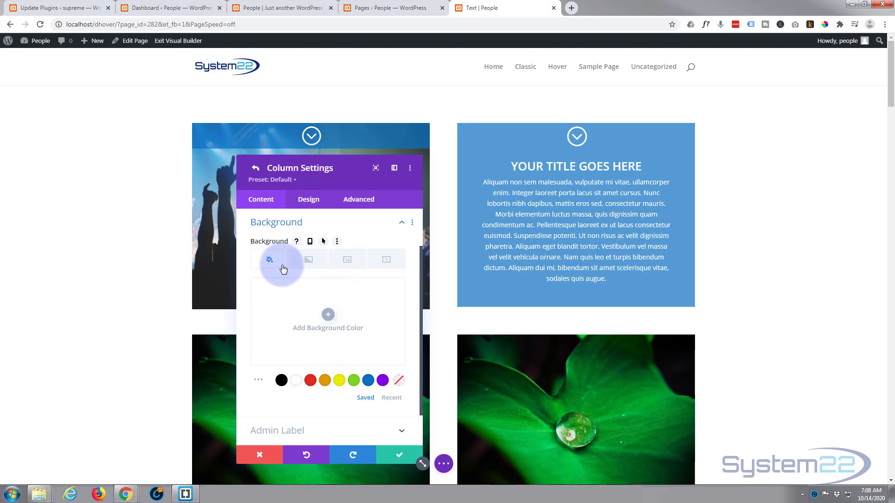
left_click(347, 262)
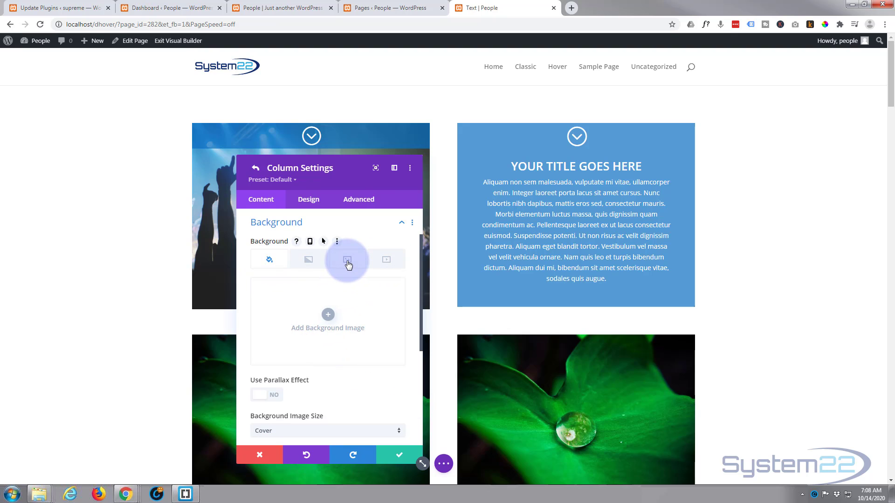
left_click(328, 315)
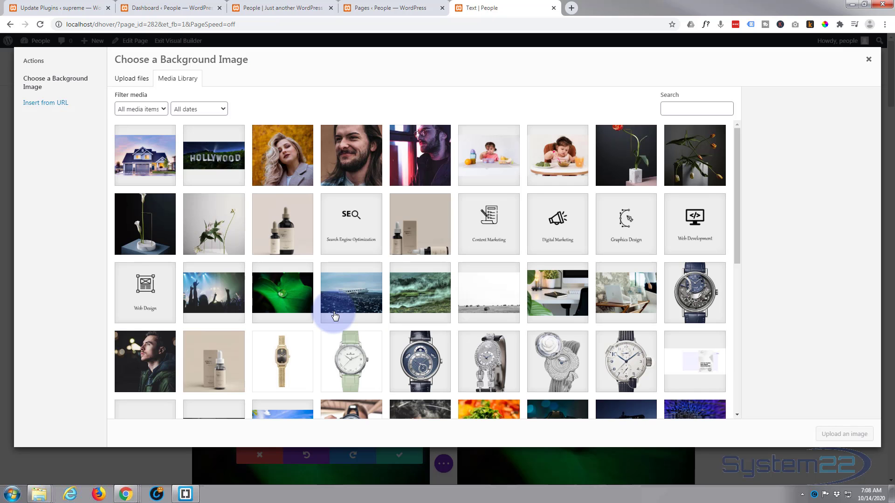
left_click(213, 293)
left_click(803, 396)
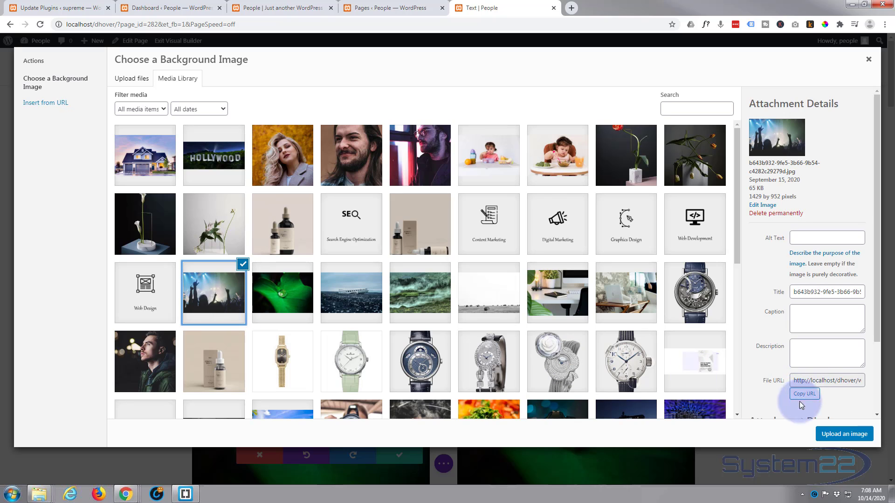
left_click(845, 434)
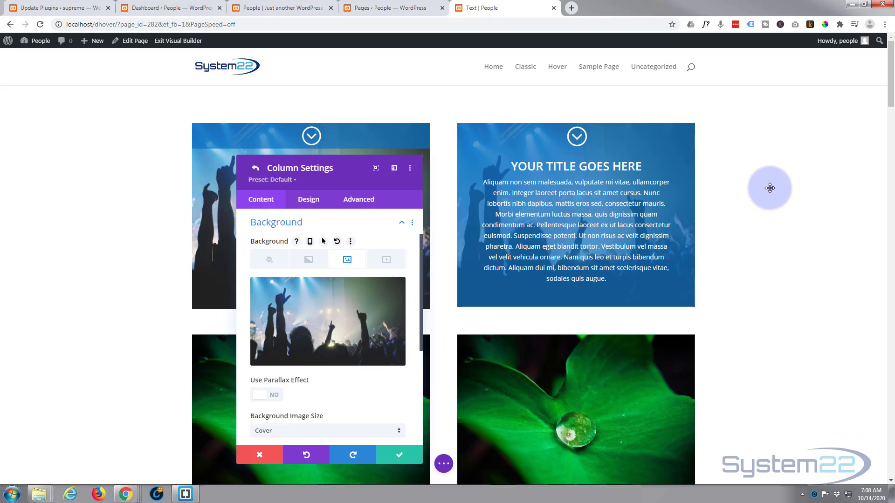
left_click_drag(356, 178, 341, 134)
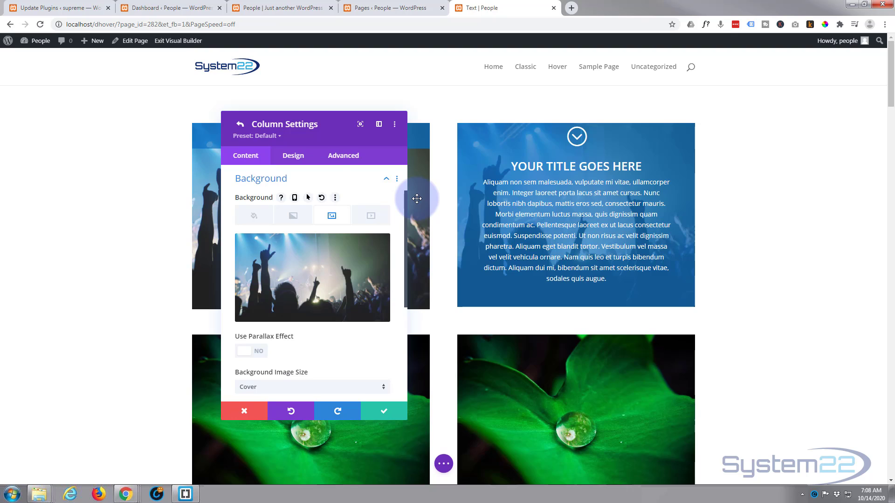
Step: Enter height:400px in the right column's Custom CSS Main Element field
left_click(346, 159)
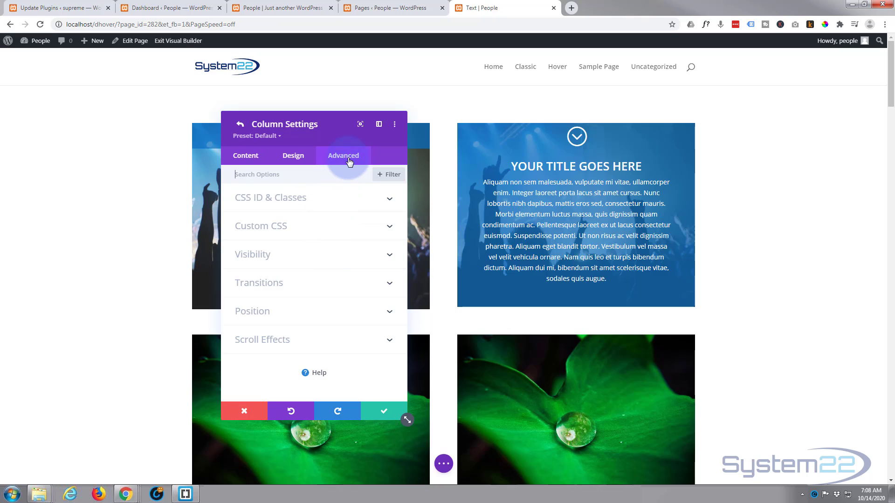
left_click(305, 226)
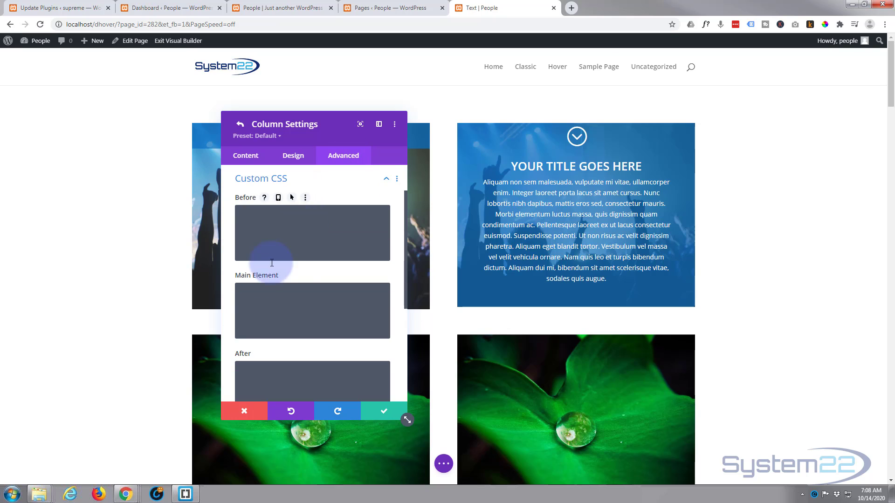
left_click(254, 291)
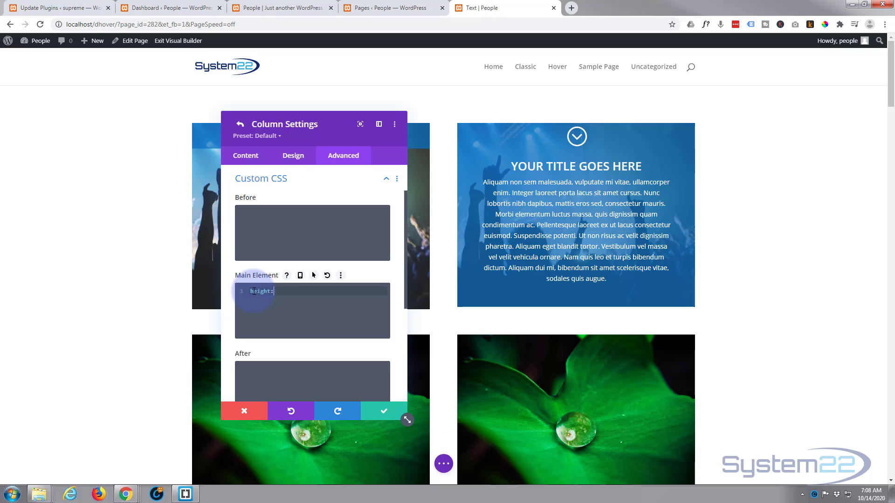
type("height:400px;")
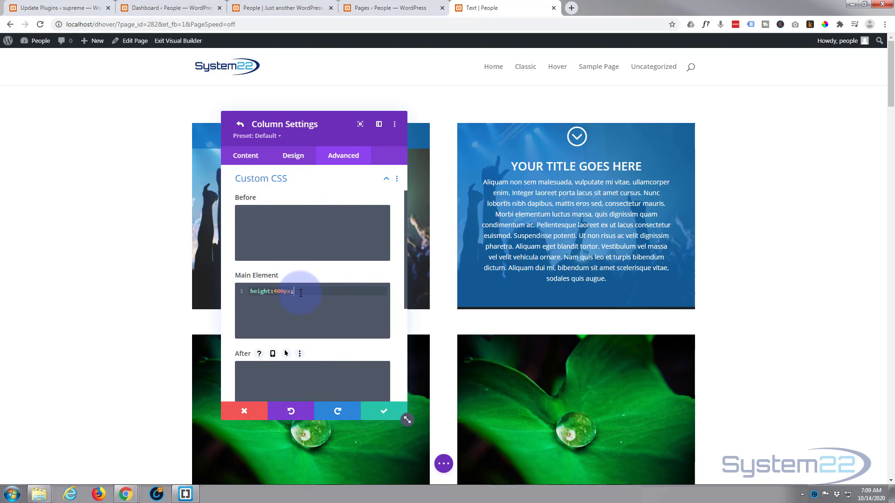
Step: Save the column and row settings, then open the concert-image blurb's settings
left_click(385, 413)
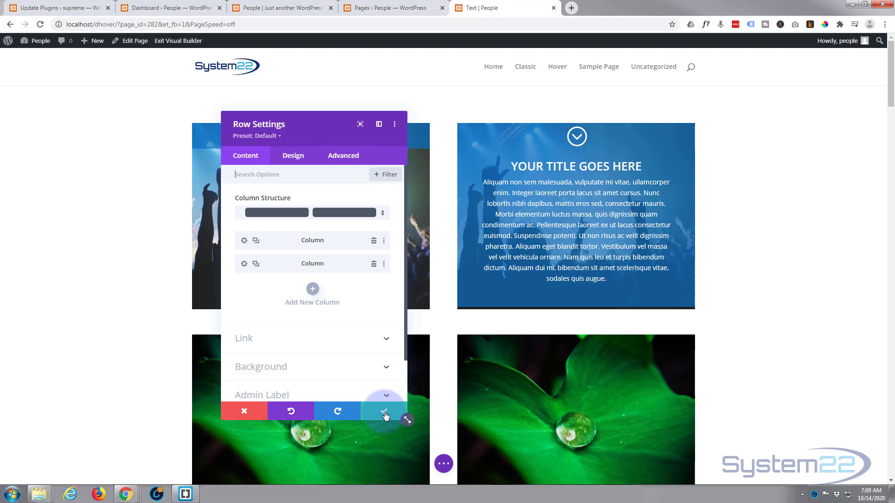
left_click(385, 413)
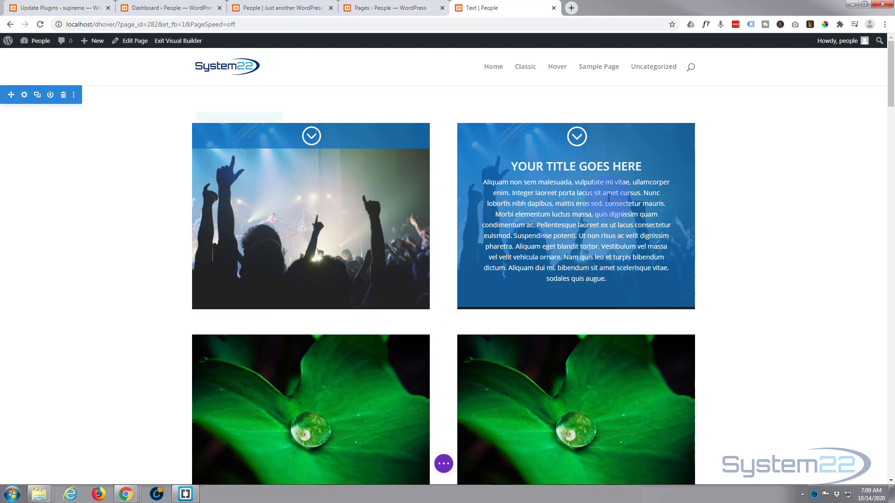
mouse_move(559, 160)
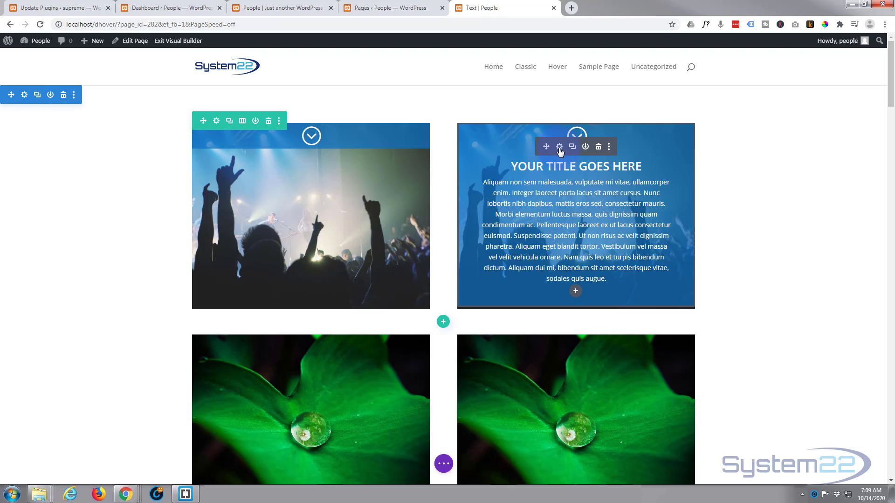
left_click(559, 147)
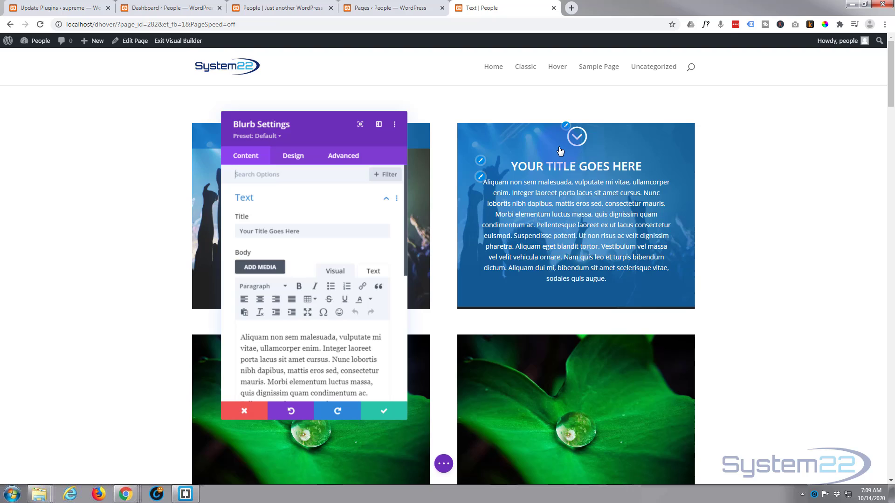
left_click(561, 306)
Step: Show the blurb's Design spacing: 5px top, 55px bottom, 50px left and right padding
left_click(341, 240)
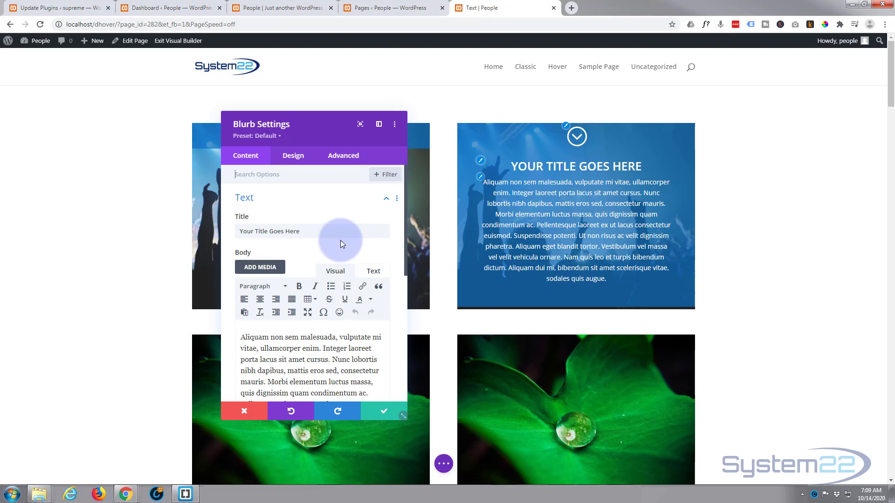
left_click(294, 156)
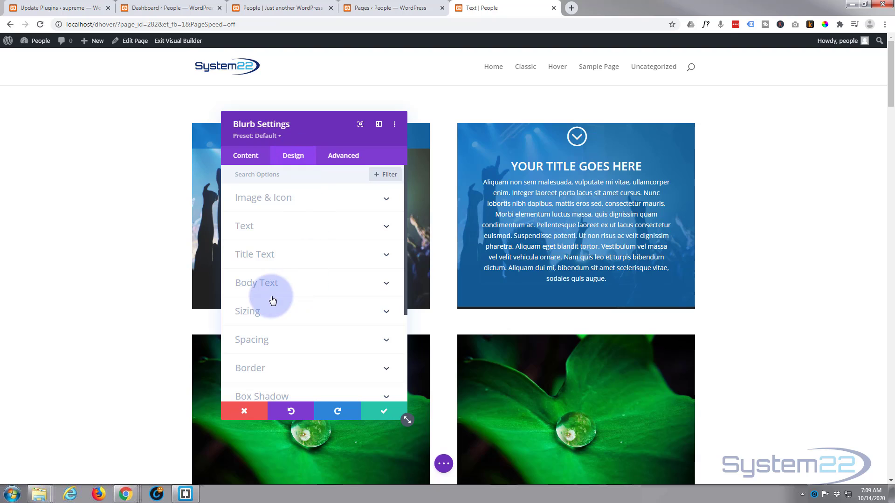
left_click(279, 340)
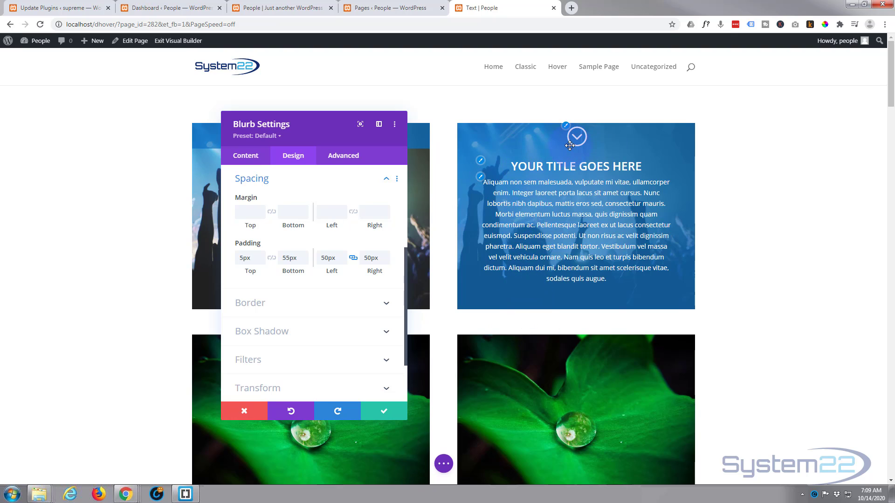
left_click_drag(338, 131, 495, 195)
left_click_drag(408, 171, 348, 116)
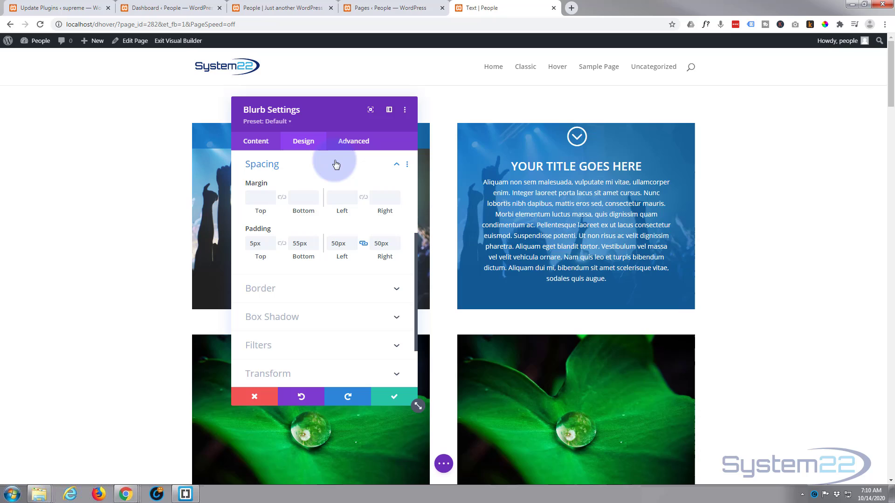
Step: Set the blurb's Sizing height to 50px, with a separate hover height enabled
left_click(301, 168)
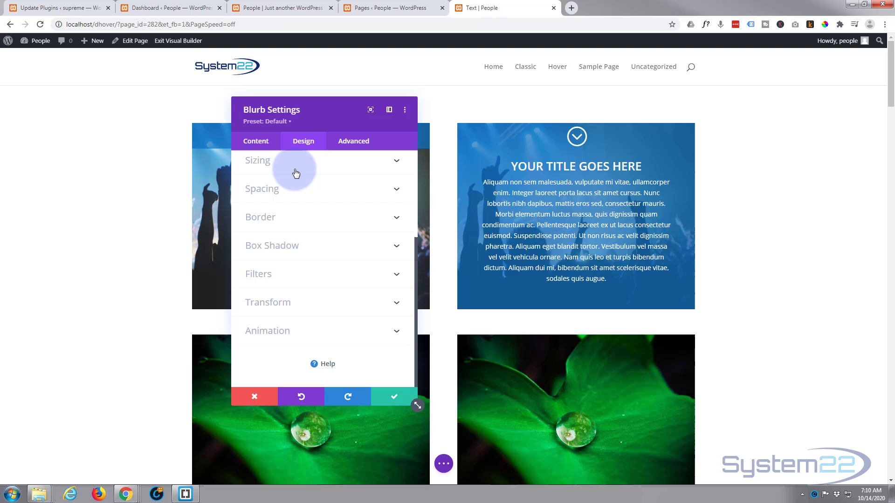
left_click(295, 174)
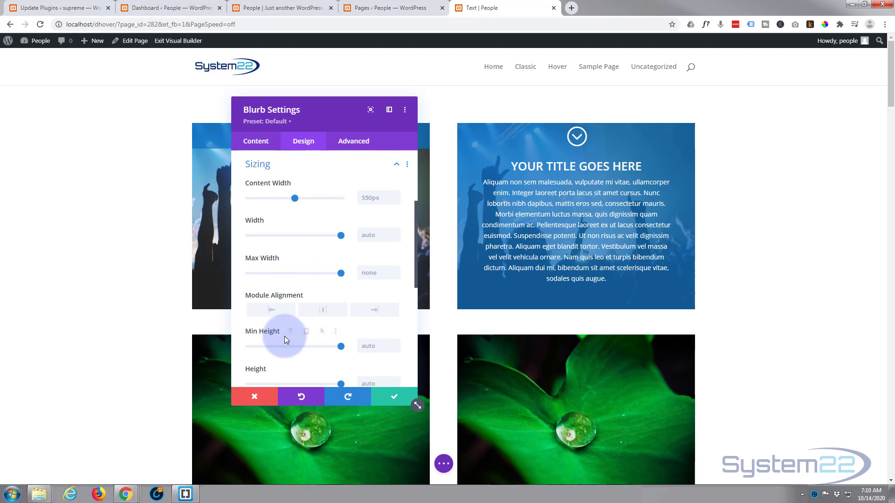
scroll(284, 336, "down", 2)
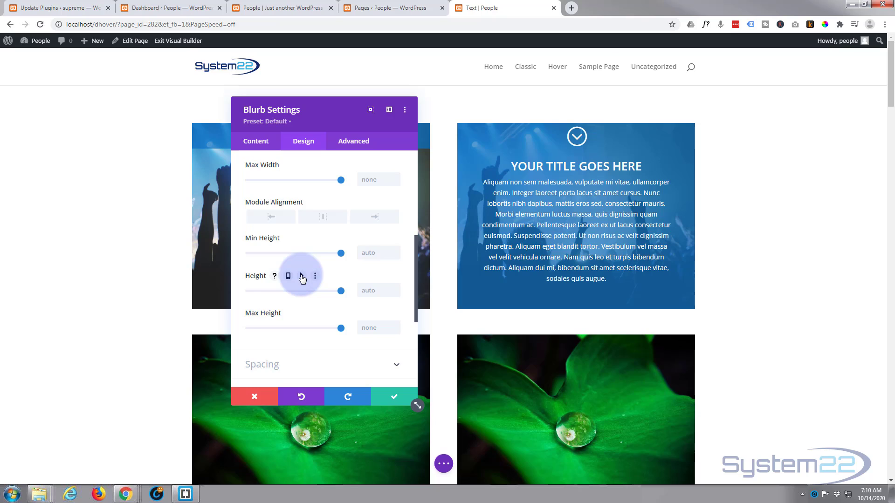
left_click(301, 277)
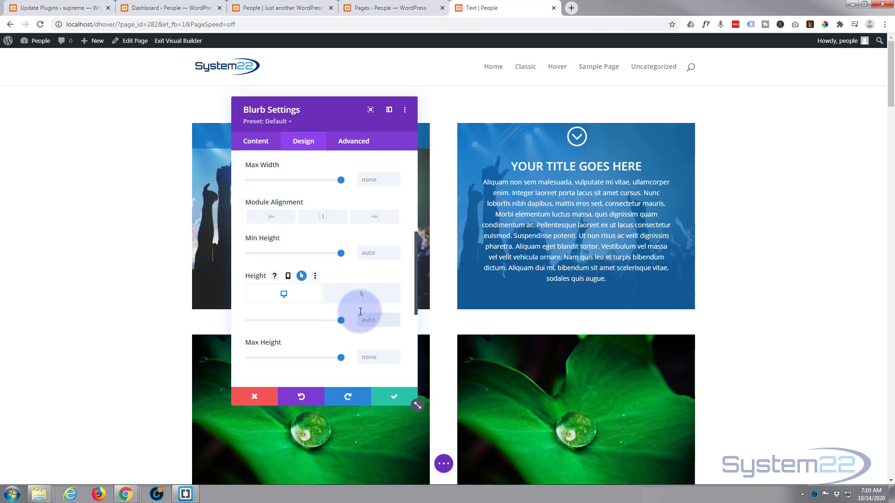
type("60px")
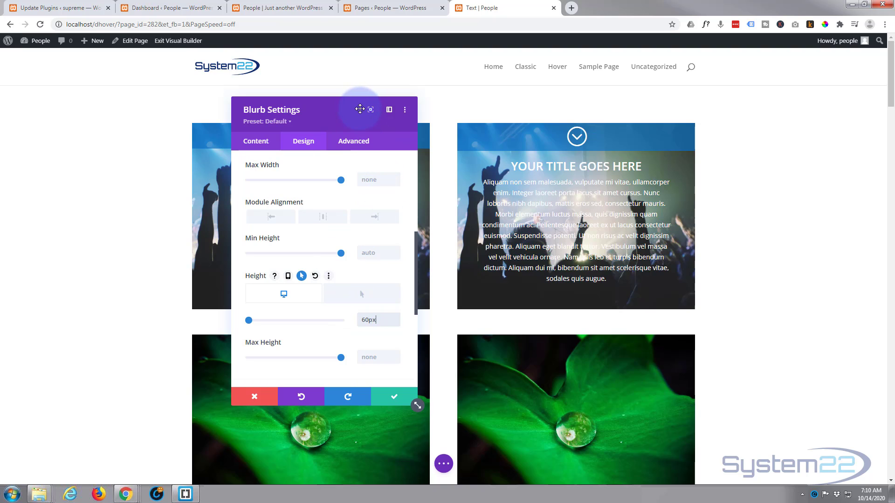
left_click_drag(346, 112, 356, 136)
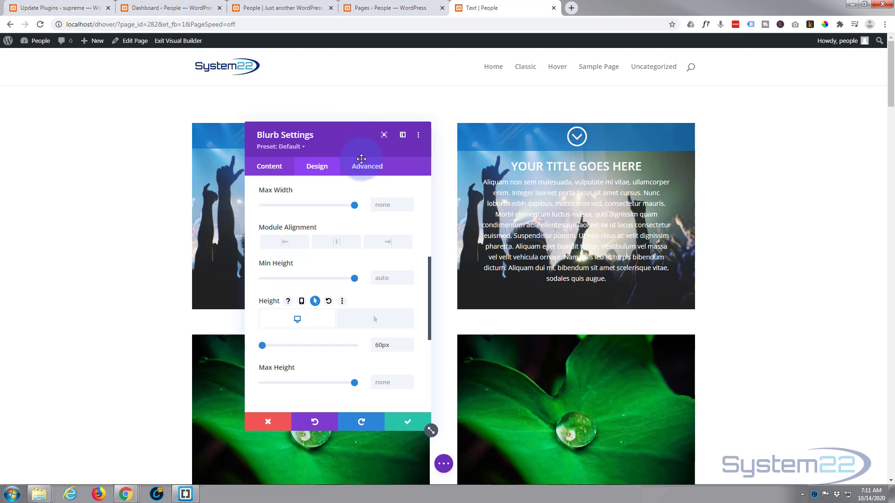
left_click(409, 350)
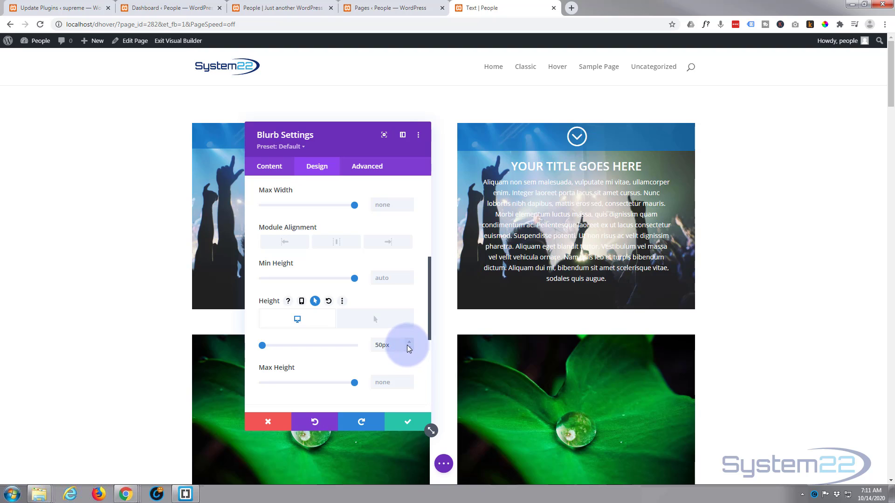
mouse_move(275, 154)
left_mouse_down()
mouse_move(90, 174)
mouse_move(295, 168)
mouse_move(278, 147)
left_mouse_up()
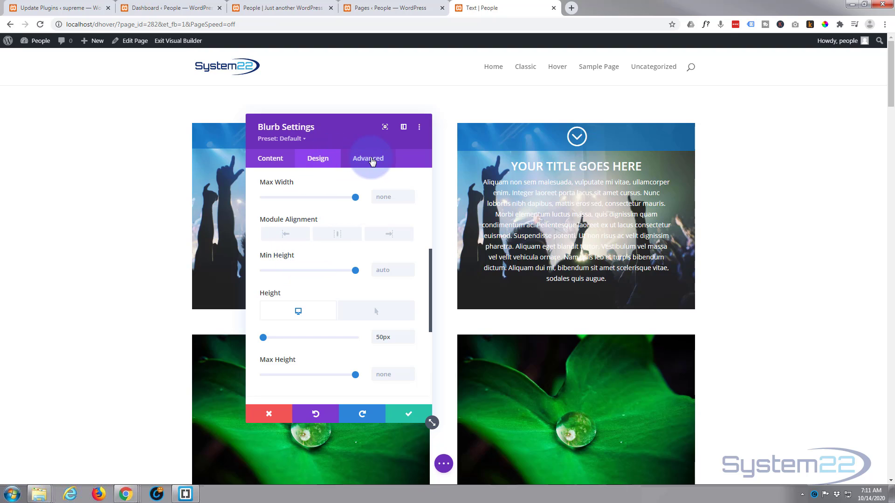
Step: Set the blurb's Horizontal and Vertical Overflow to Hidden under Advanced > Visibility
left_click(380, 160)
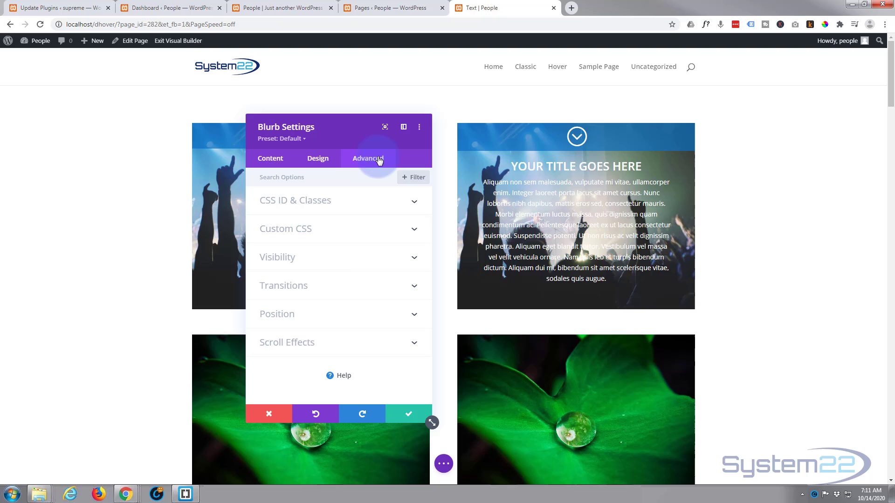
left_click(332, 257)
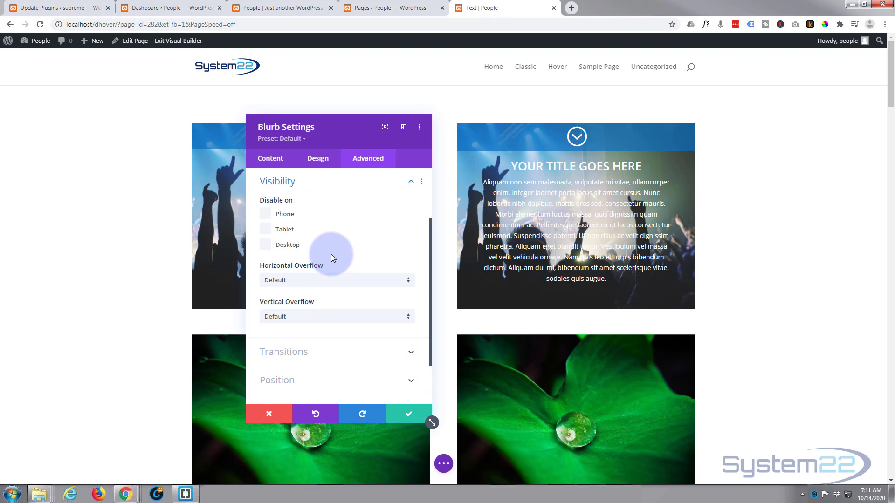
mouse_move(273, 264)
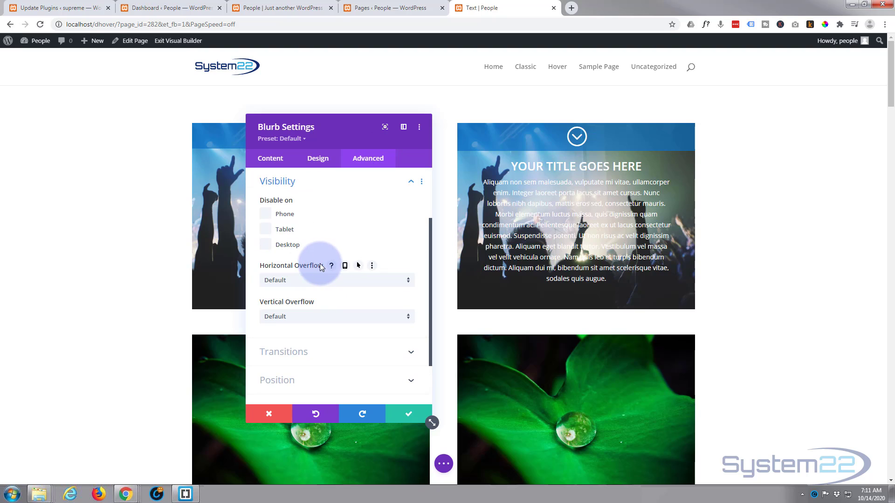
left_click(320, 281)
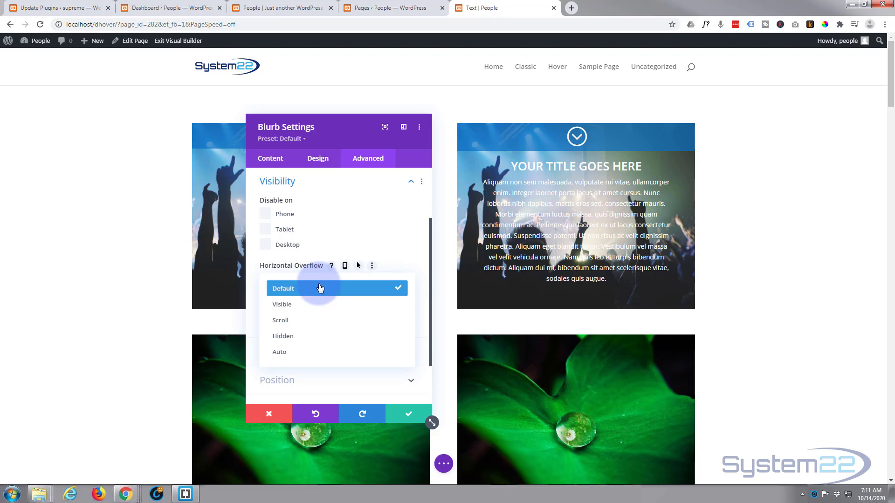
left_click(284, 336)
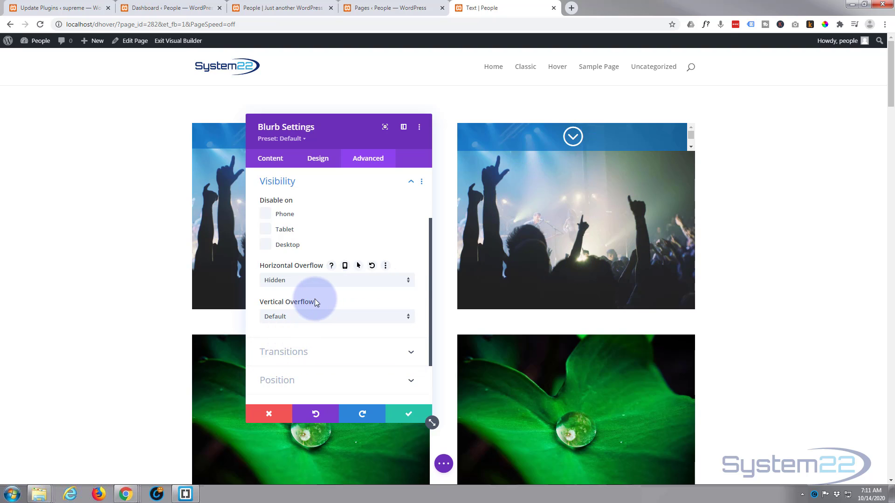
left_click(310, 319)
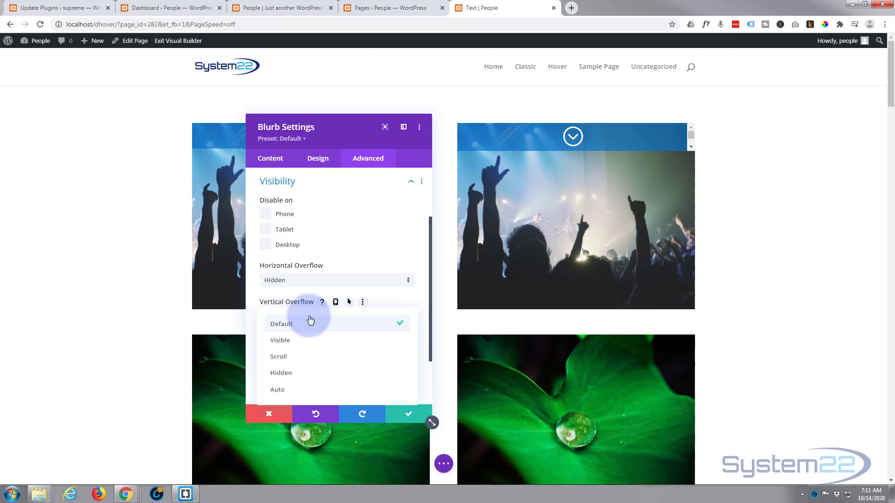
left_click(293, 372)
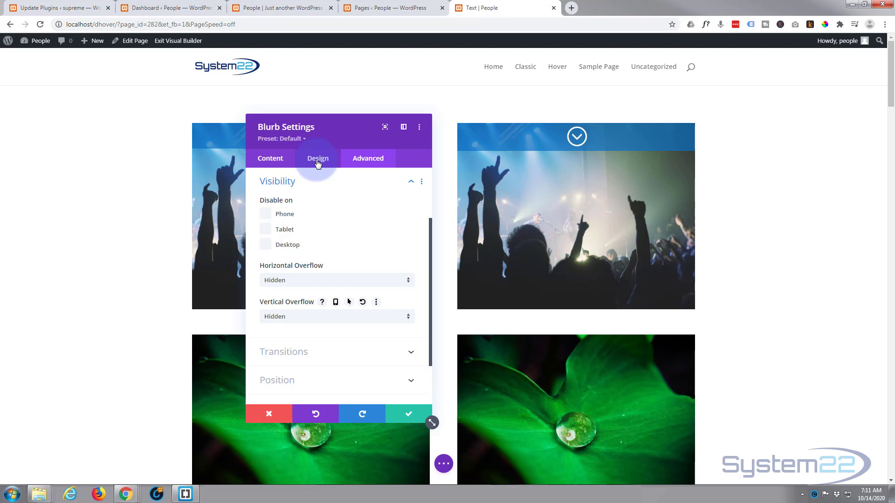
Step: Set the blurb's hover-state Height to 400px, keeping the desktop height at 50px
left_click(317, 160)
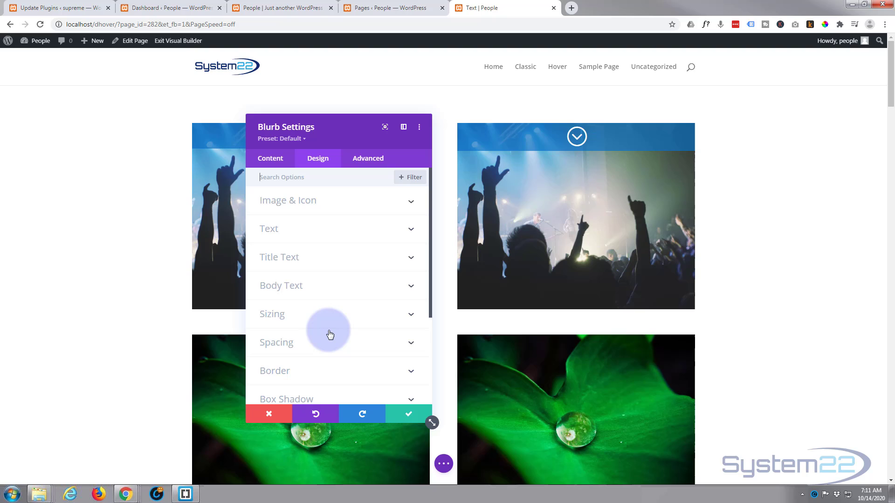
left_click(319, 321)
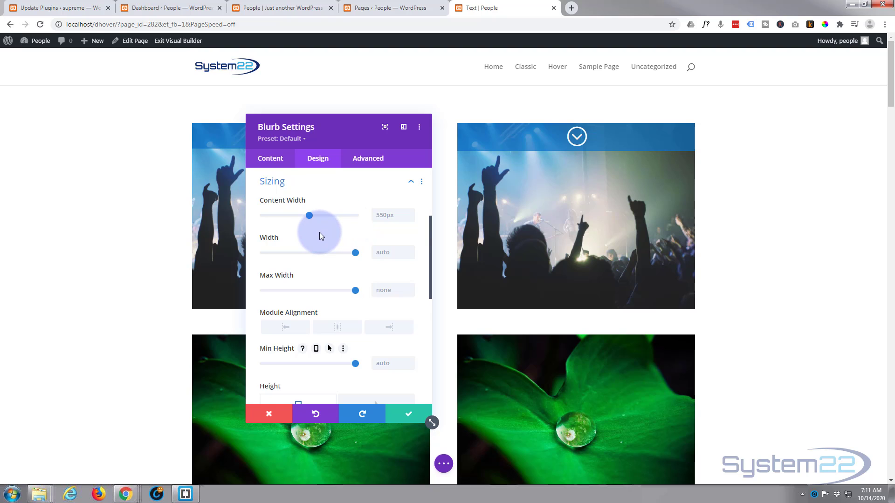
scroll(320, 232, "down", 1)
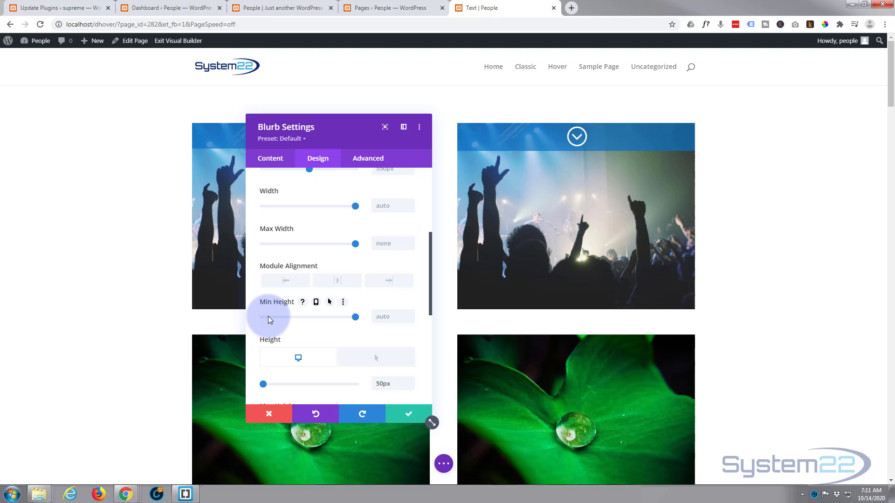
scroll(303, 338, "down", 1)
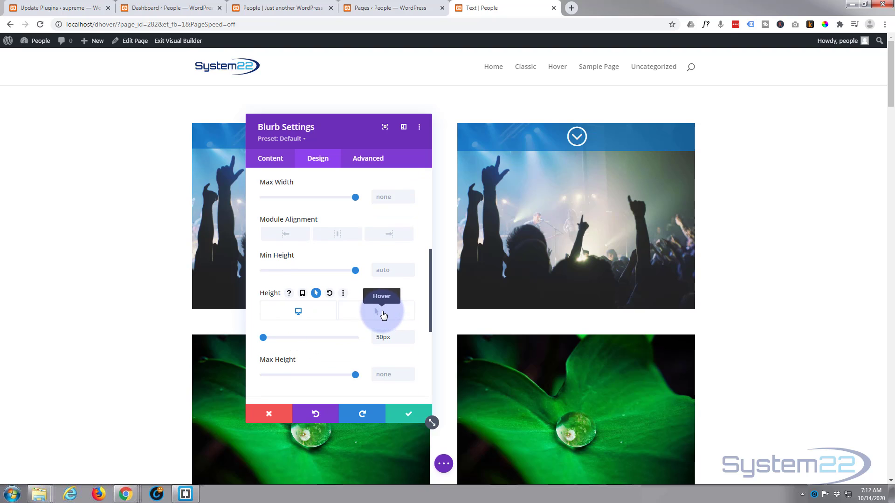
left_click(383, 315)
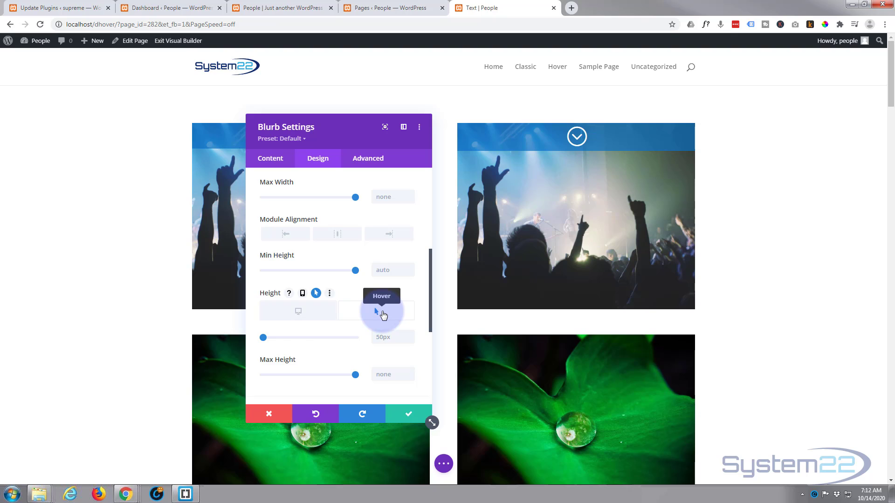
left_click(377, 336)
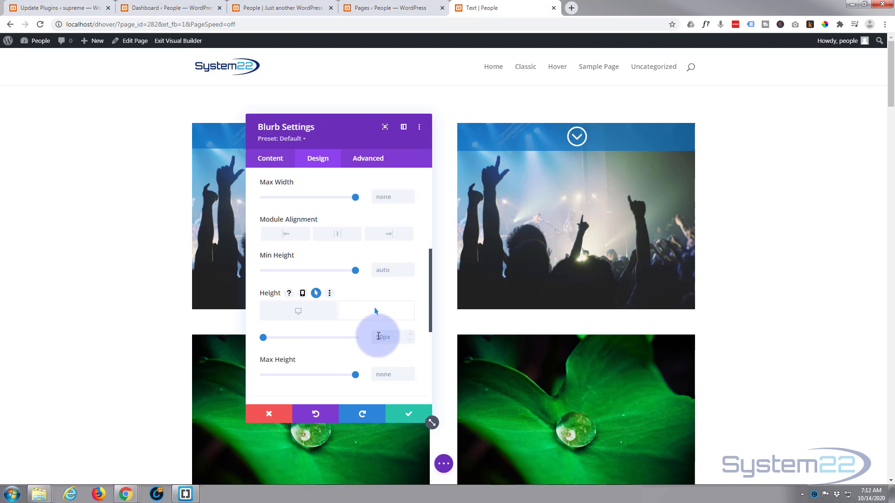
left_click(380, 305)
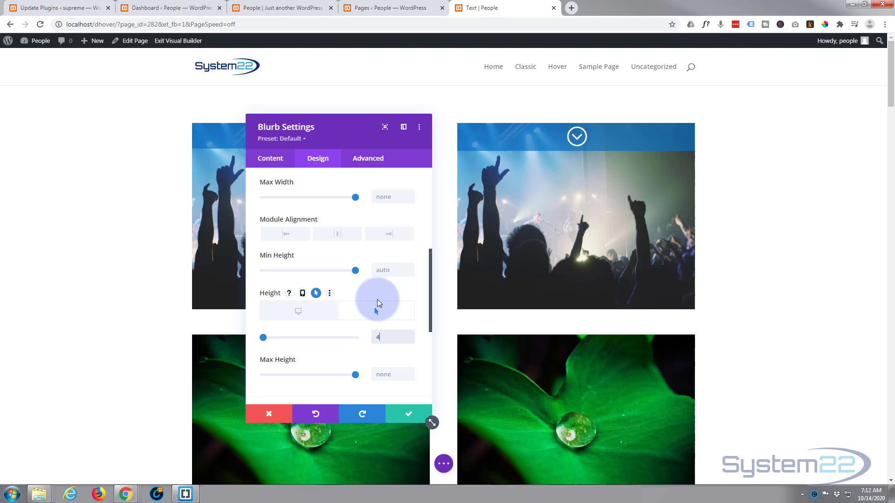
left_click(378, 303)
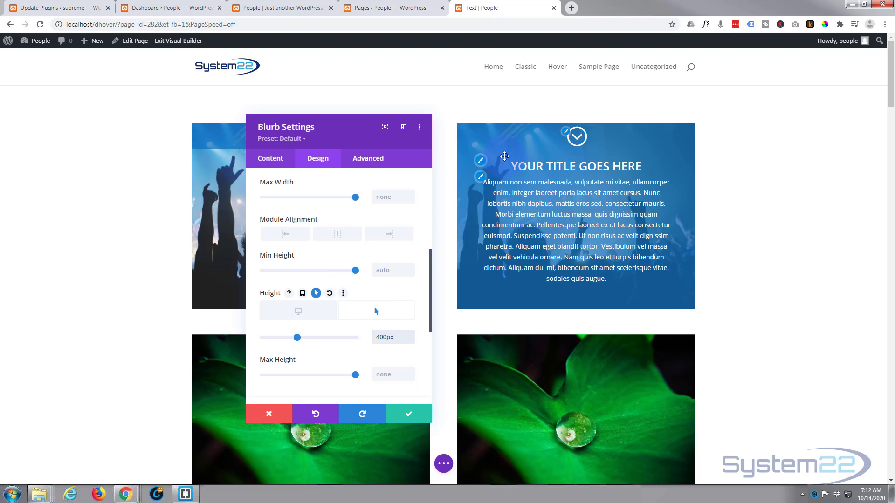
left_click(492, 291)
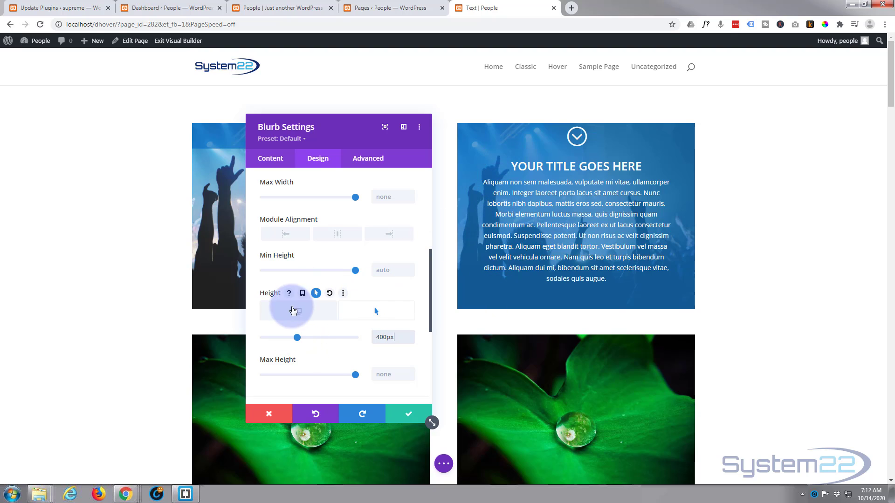
left_click(299, 312)
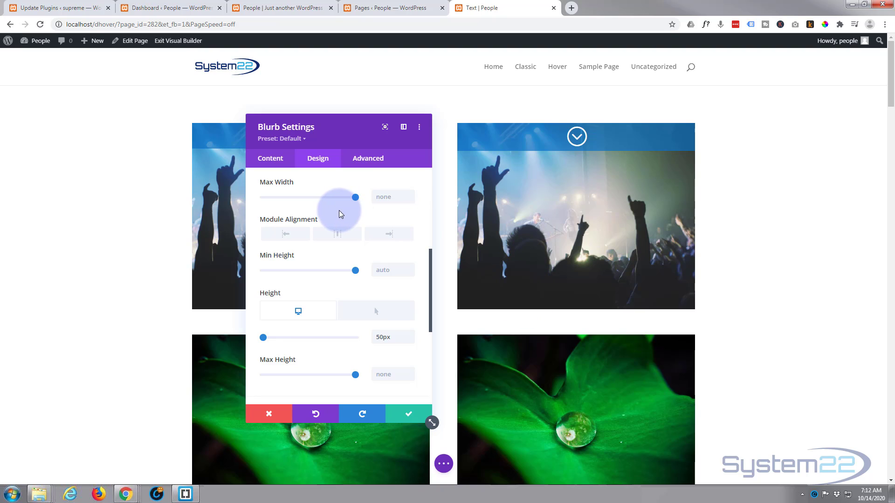
left_click(378, 161)
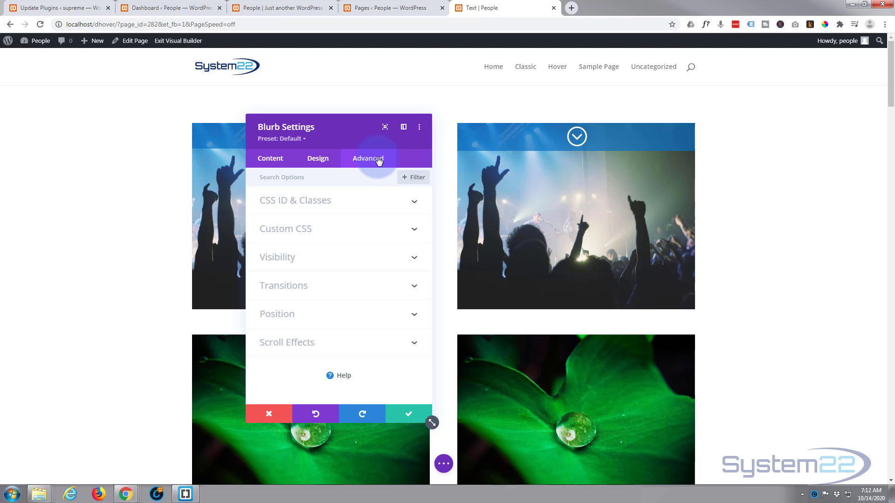
Step: Drag the blurb's Transition Duration to 650ms and pick the Ease-In-Out speed curve
left_click(357, 289)
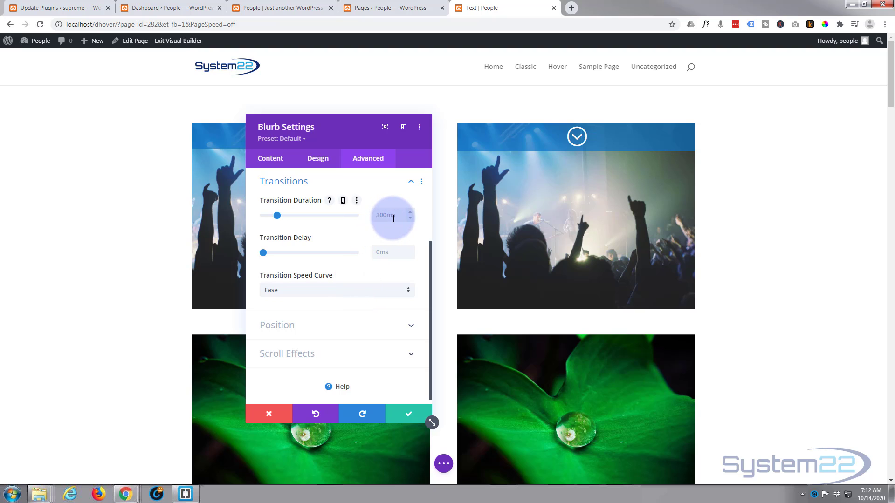
left_click_drag(276, 216, 294, 219)
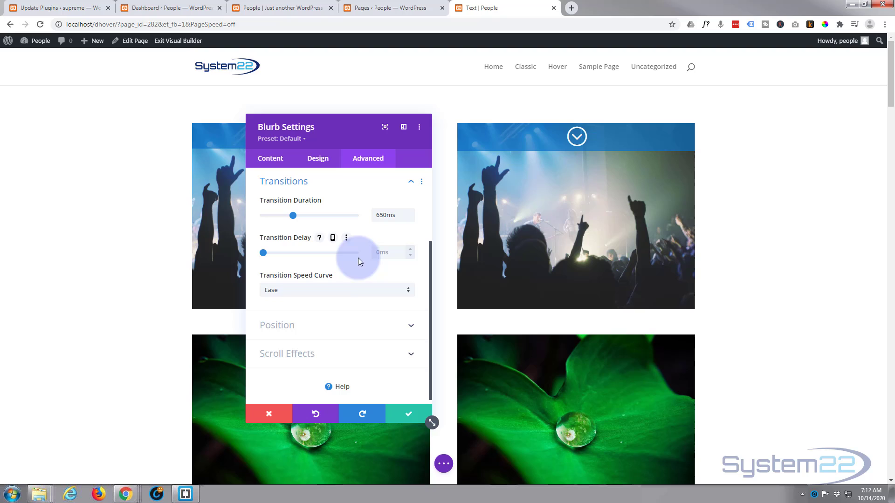
left_click(337, 290)
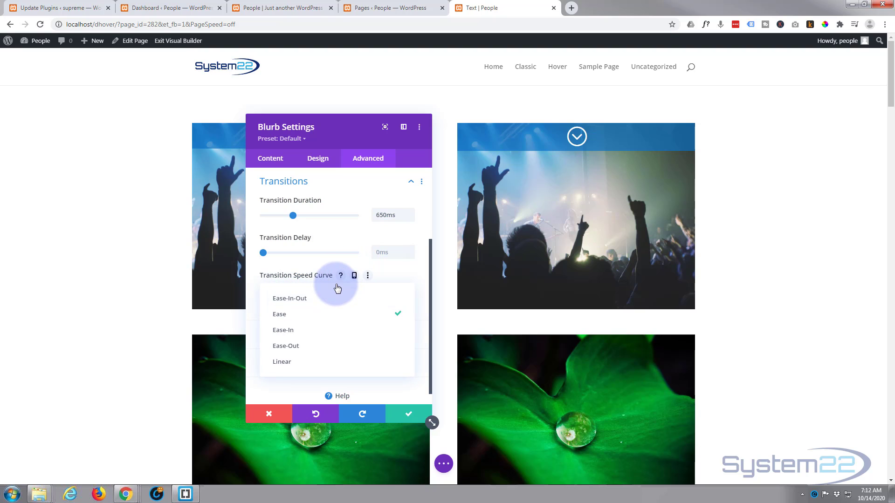
left_click(285, 299)
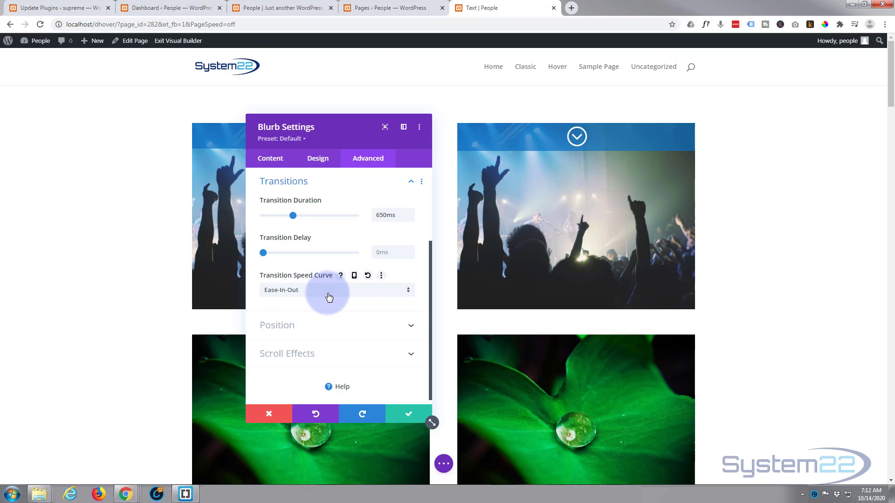
left_click(326, 297)
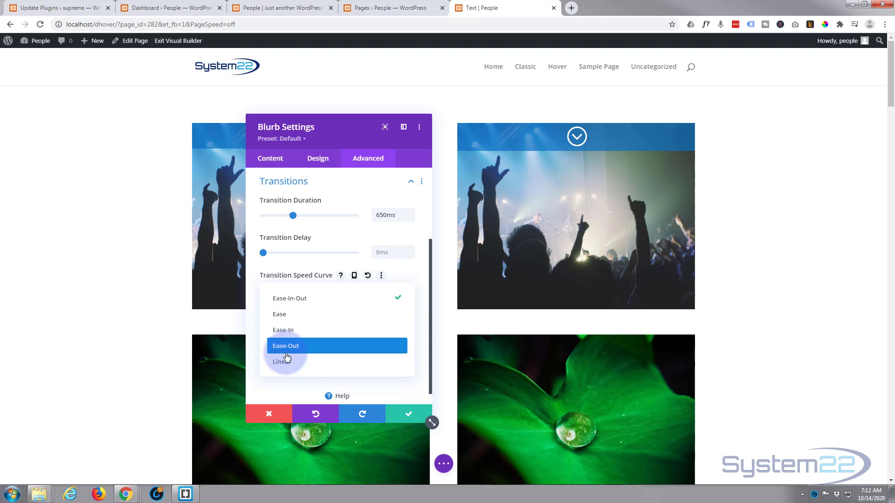
left_click(259, 385)
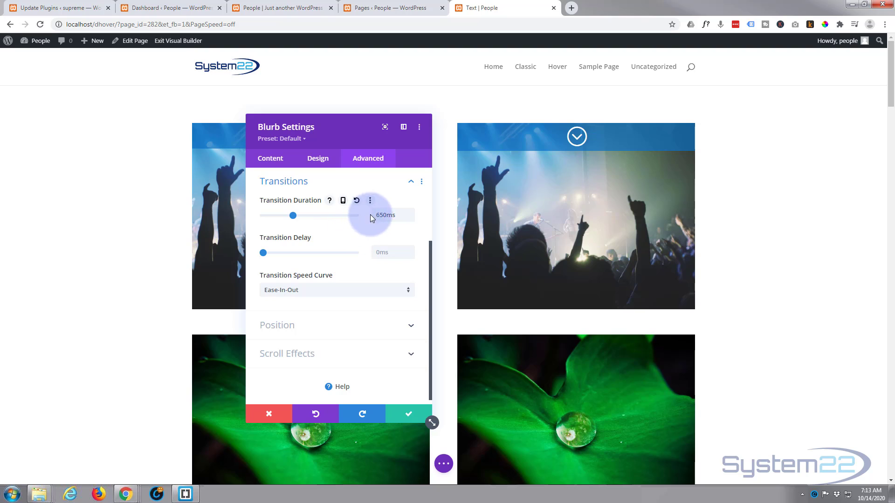
Step: Save the blurb settings and the page as a draft, then exit the Visual Builder
left_click(410, 415)
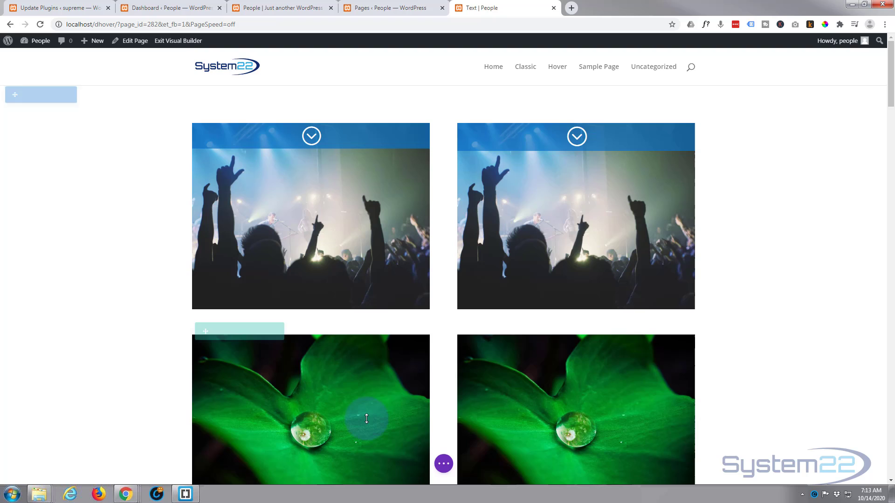
left_click(443, 466)
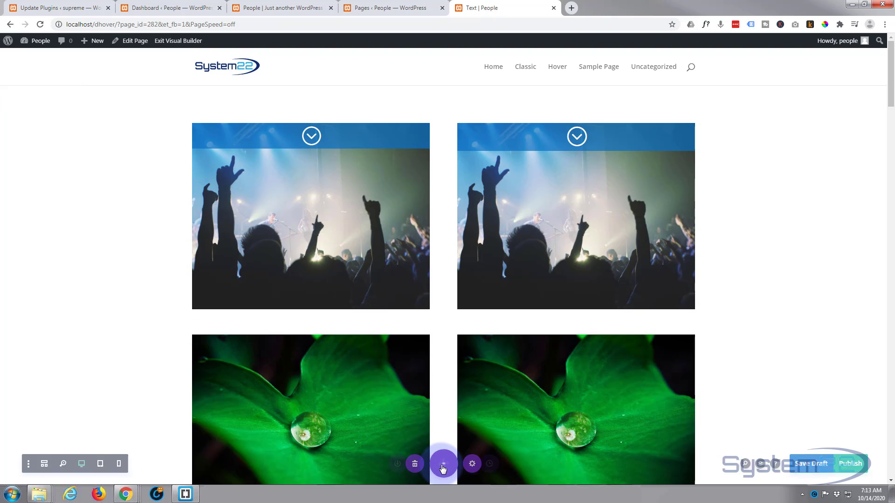
left_click(808, 464)
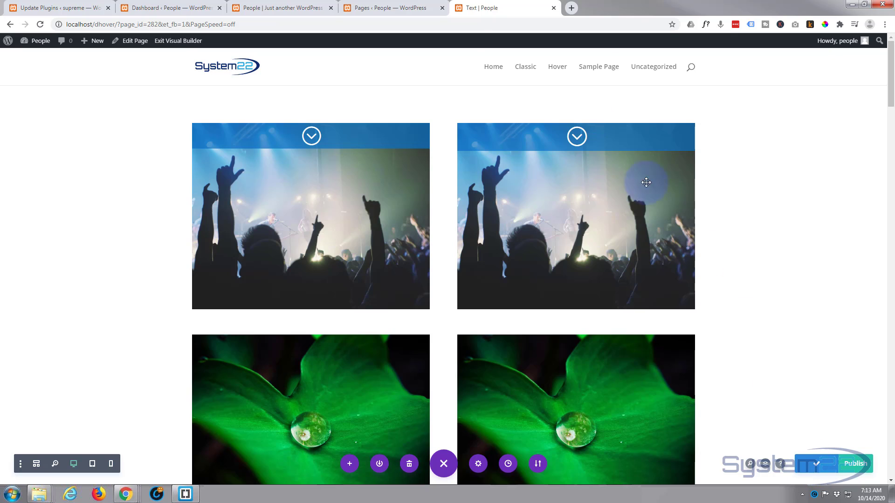
left_click(172, 42)
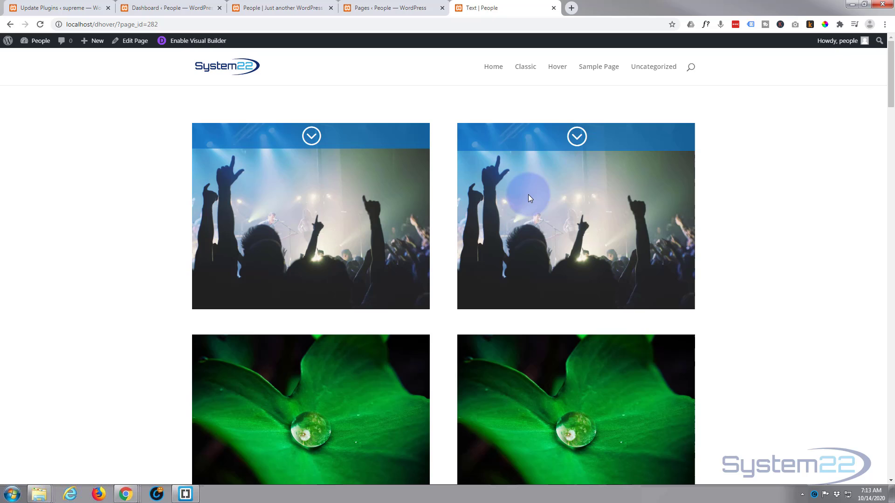
mouse_move(533, 136)
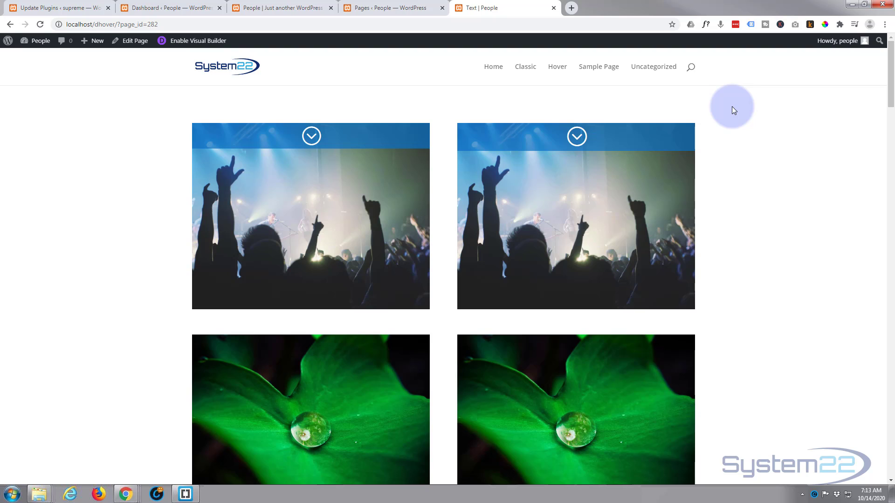
mouse_move(620, 138)
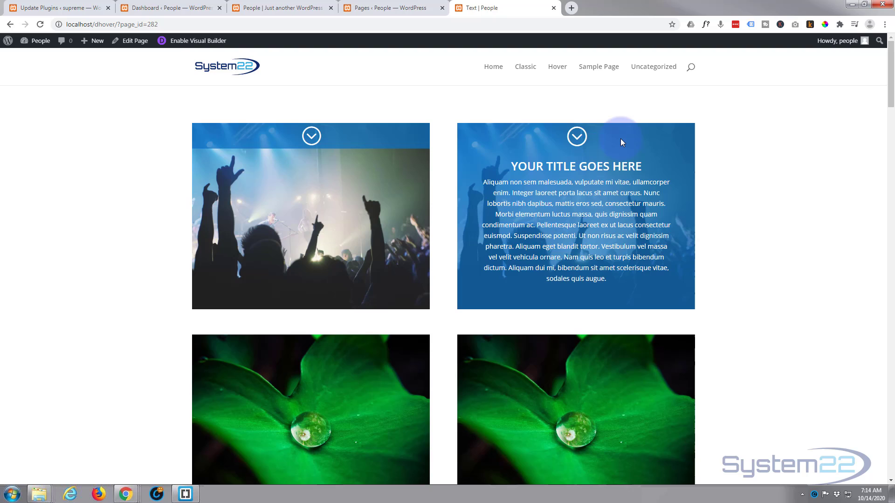